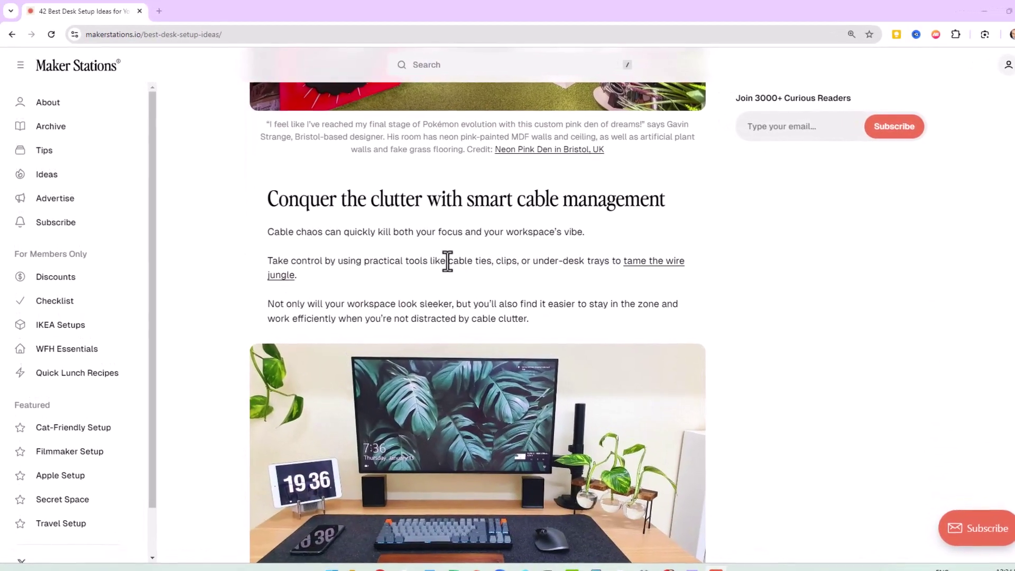
- Copy 'cable ties' from the article, Google it in a new tab, then close that tab
{"action": "left_click_drag", "start_coordinate": [447, 261], "coordinate": [490, 262]}
{"action": "right_click", "coordinate": [476, 262]}
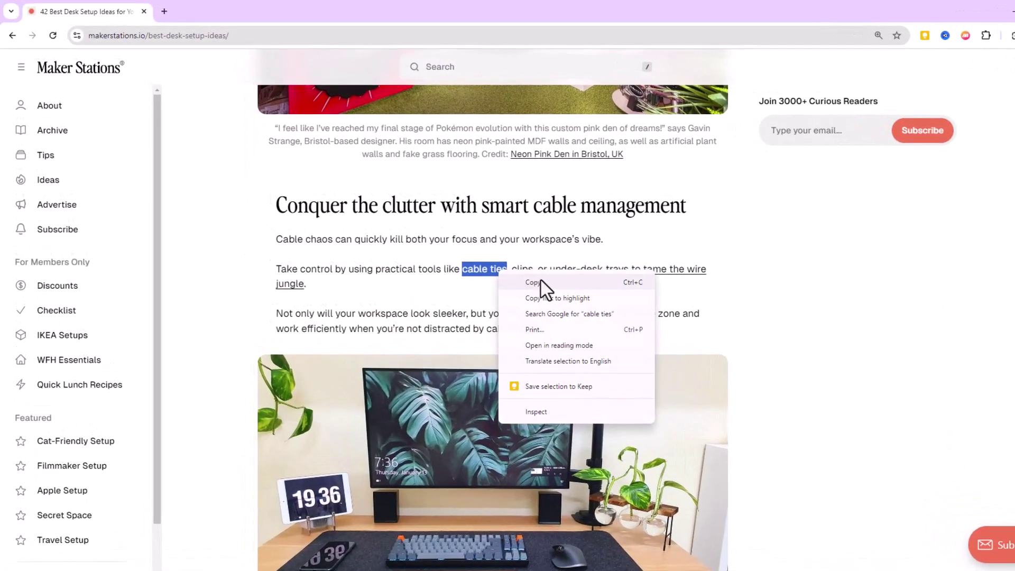
{"action": "left_click", "coordinate": [531, 282]}
{"action": "left_click", "coordinate": [481, 32]}
{"action": "key", "text": "ctrl+v"}
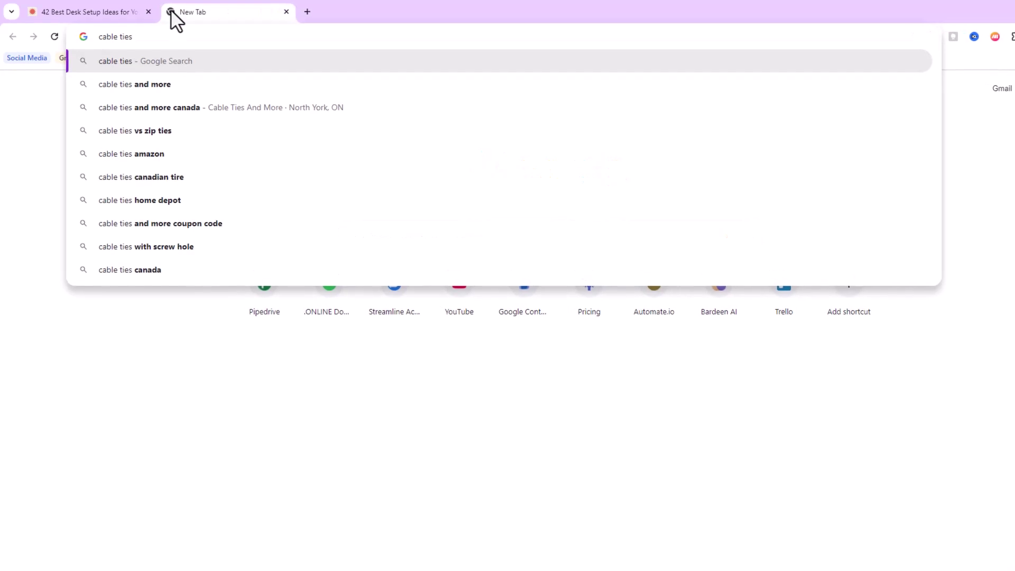
{"action": "key", "text": "Return"}
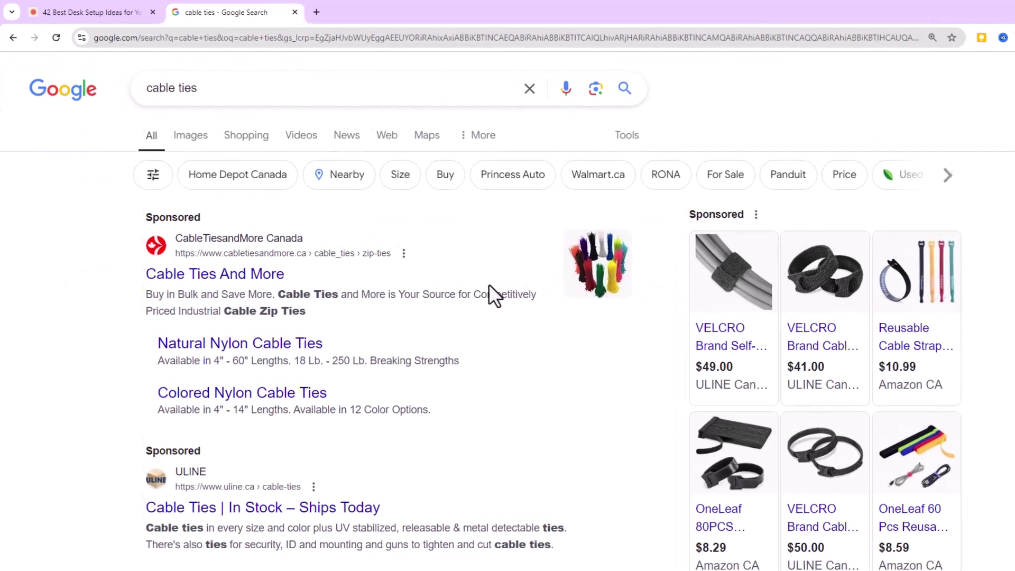
{"action": "scroll", "coordinate": [489, 284], "scroll_direction": "down", "scroll_amount": 5}
{"action": "scroll", "coordinate": [493, 286], "scroll_direction": "down", "scroll_amount": 4}
{"action": "scroll", "coordinate": [496, 288], "scroll_direction": "down", "scroll_amount": 4}
{"action": "scroll", "coordinate": [500, 298], "scroll_direction": "down", "scroll_amount": 3}
{"action": "left_click", "coordinate": [95, 13]}
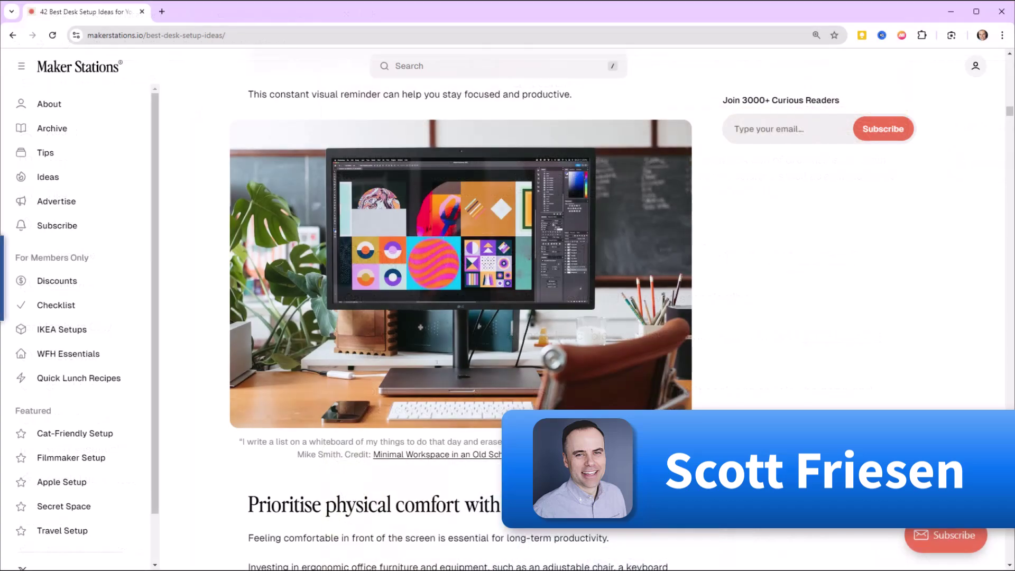
{"action": "scroll", "coordinate": [752, 382], "scroll_direction": "up", "scroll_amount": 3}
{"action": "scroll", "coordinate": [753, 383], "scroll_direction": "down", "scroll_amount": 3}
{"action": "scroll", "coordinate": [753, 382], "scroll_direction": "down", "scroll_amount": 2}
{"action": "scroll", "coordinate": [753, 383], "scroll_direction": "down", "scroll_amount": 3}
{"action": "scroll", "coordinate": [753, 383], "scroll_direction": "down", "scroll_amount": 3}
{"action": "scroll", "coordinate": [753, 382], "scroll_direction": "down", "scroll_amount": 3}
{"action": "scroll", "coordinate": [753, 383], "scroll_direction": "down", "scroll_amount": 3}
{"action": "scroll", "coordinate": [753, 383], "scroll_direction": "down", "scroll_amount": 2}
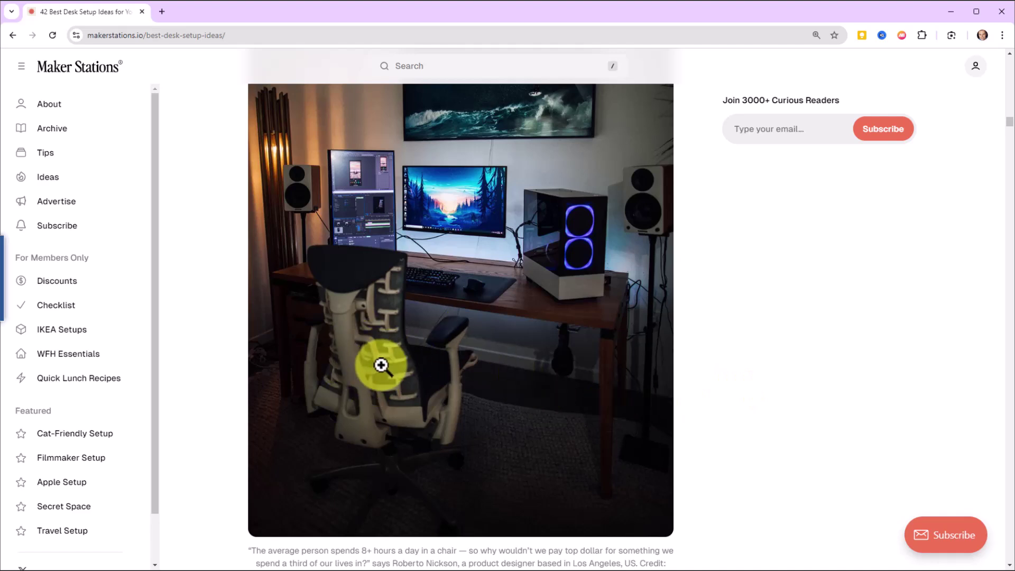
{"action": "scroll", "coordinate": [378, 359], "scroll_direction": "up", "scroll_amount": 3}
{"action": "scroll", "coordinate": [480, 302], "scroll_direction": "up", "scroll_amount": 2}
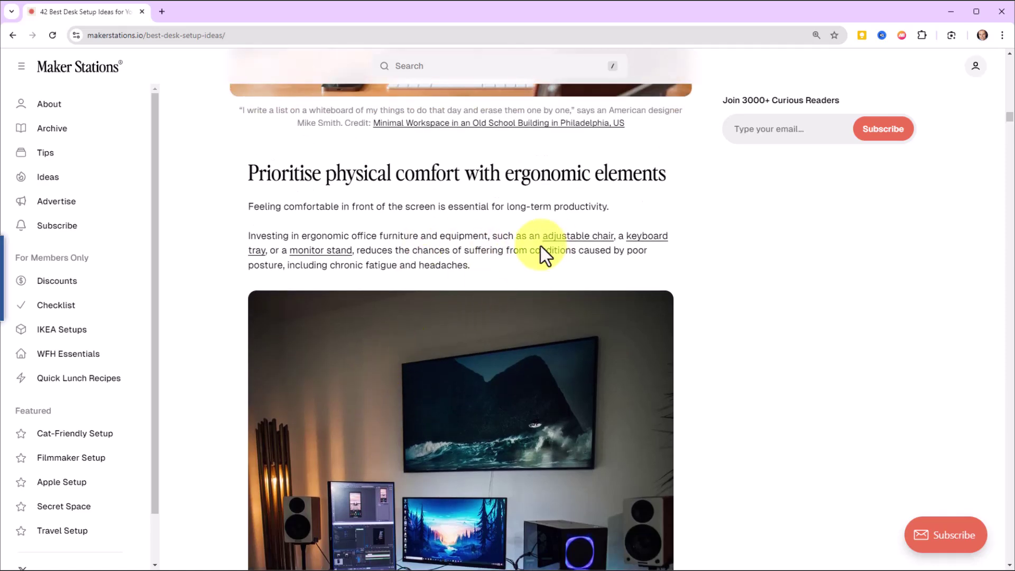
{"action": "scroll", "coordinate": [467, 269], "scroll_direction": "down", "scroll_amount": 4}
{"action": "scroll", "coordinate": [466, 269], "scroll_direction": "down", "scroll_amount": 5}
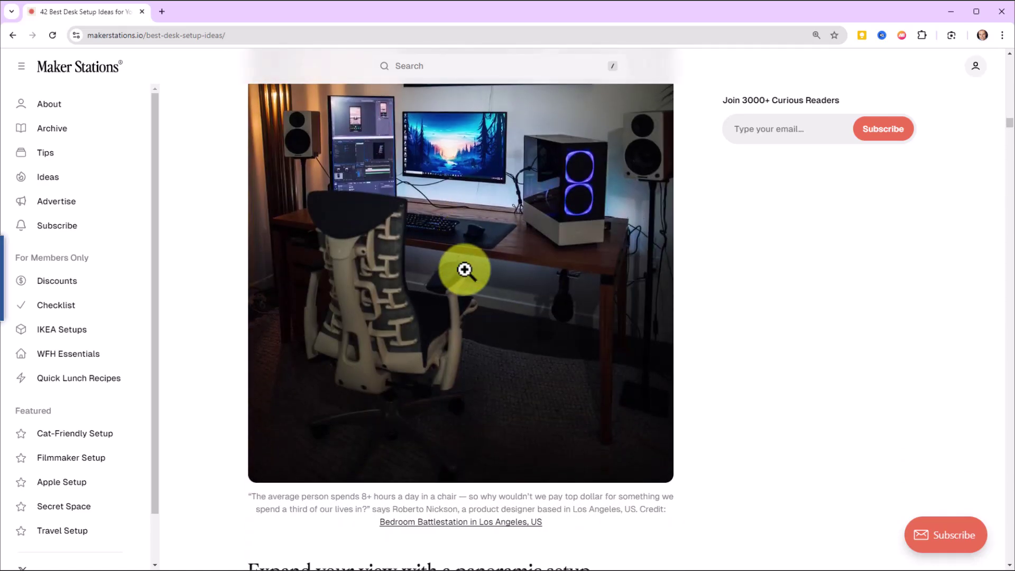
{"action": "scroll", "coordinate": [444, 317], "scroll_direction": "down", "scroll_amount": 4}
{"action": "scroll", "coordinate": [504, 380], "scroll_direction": "up", "scroll_amount": 3}
{"action": "scroll", "coordinate": [503, 380], "scroll_direction": "up", "scroll_amount": 3}
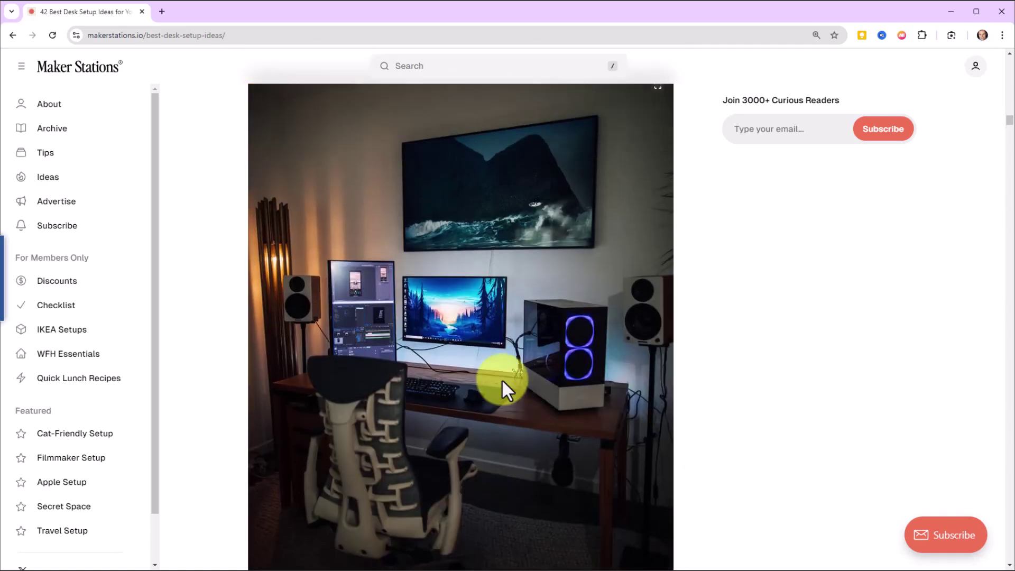
{"action": "scroll", "coordinate": [503, 380], "scroll_direction": "down", "scroll_amount": 3}
{"action": "scroll", "coordinate": [502, 380], "scroll_direction": "up", "scroll_amount": 1}
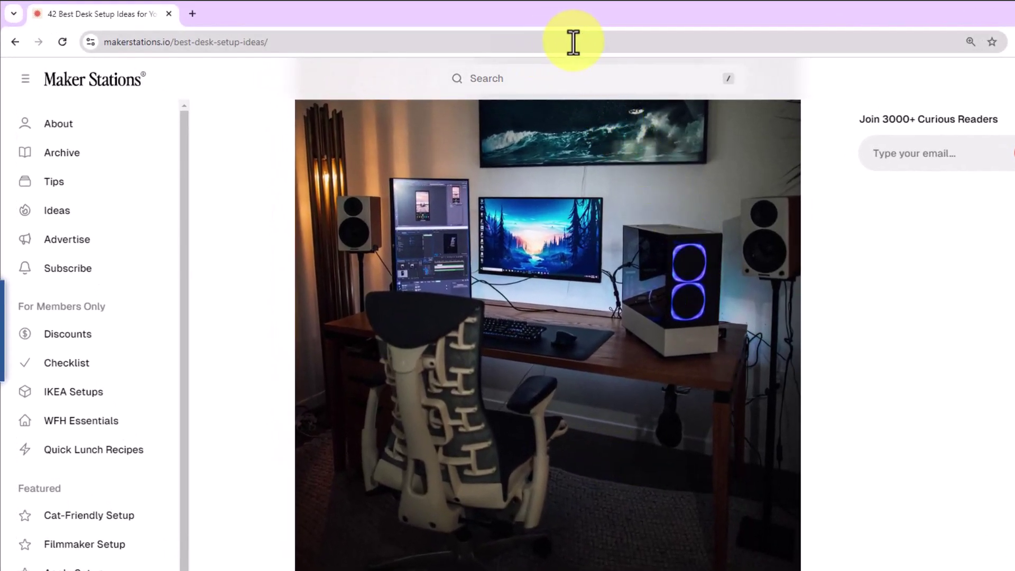
- Start a Google Lens search of the desk setup article from the address bar chip
{"action": "left_click", "coordinate": [573, 41]}
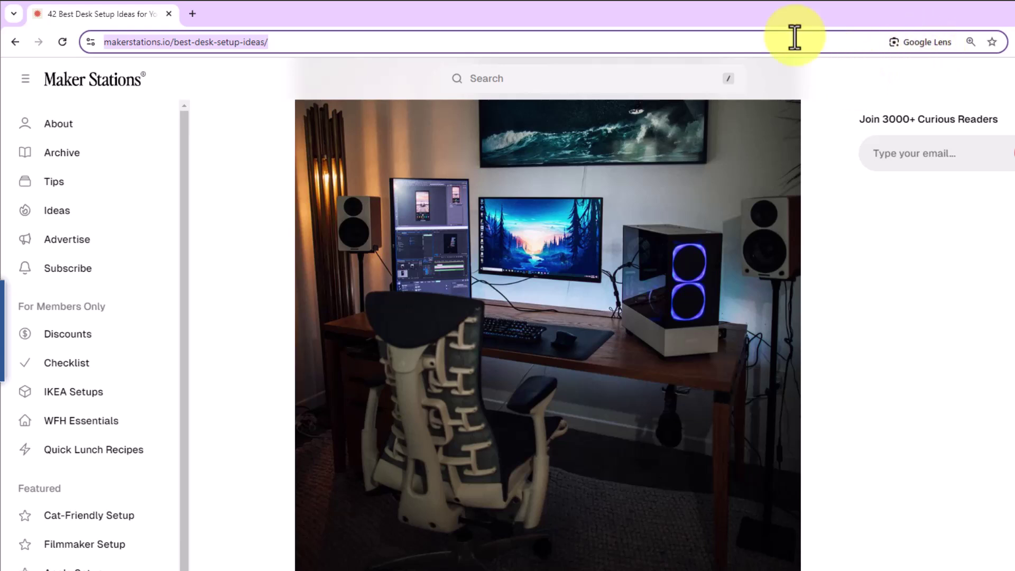
{"action": "left_click", "coordinate": [820, 73]}
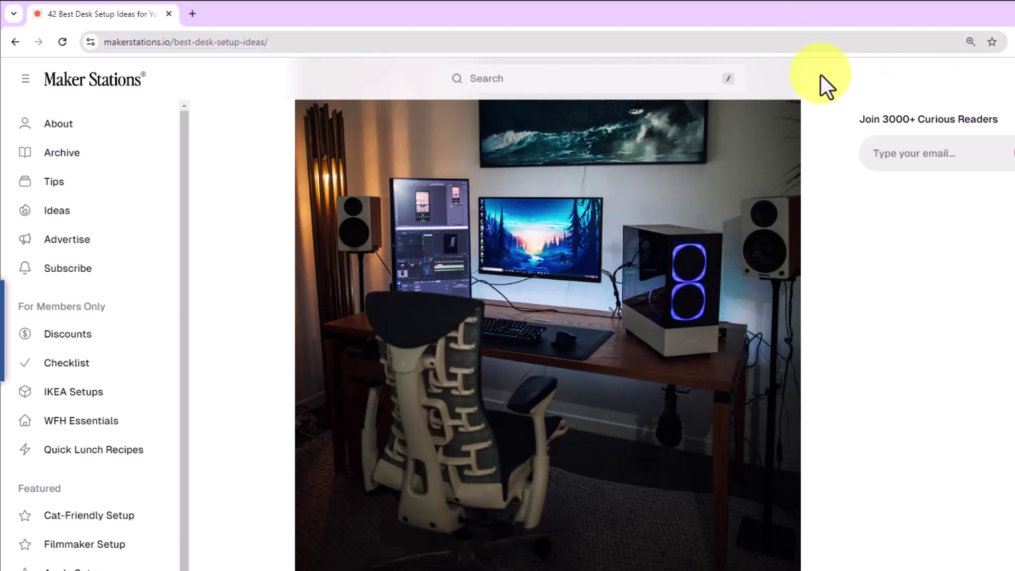
{"action": "left_click", "coordinate": [795, 42]}
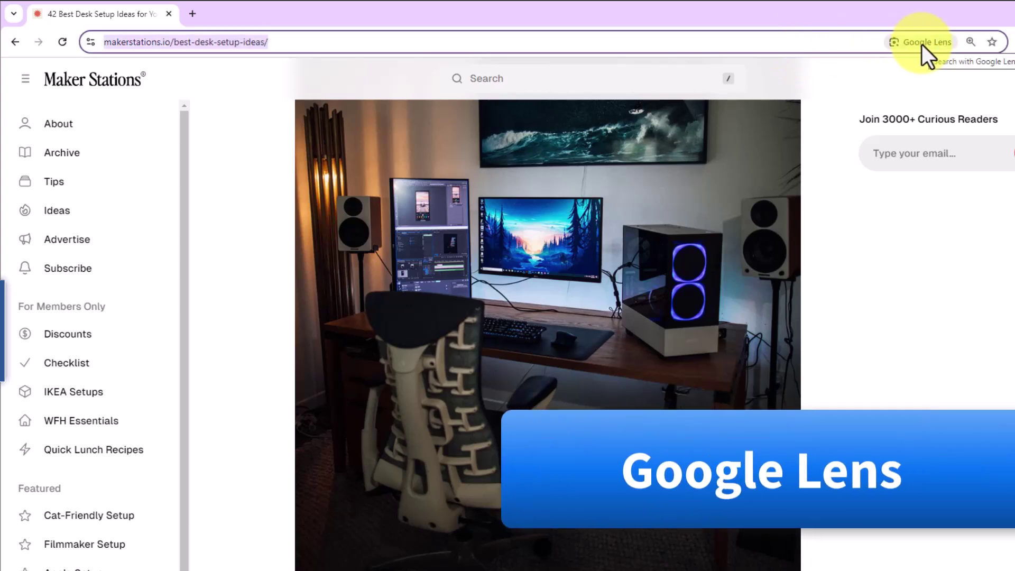
{"action": "left_click", "coordinate": [923, 44]}
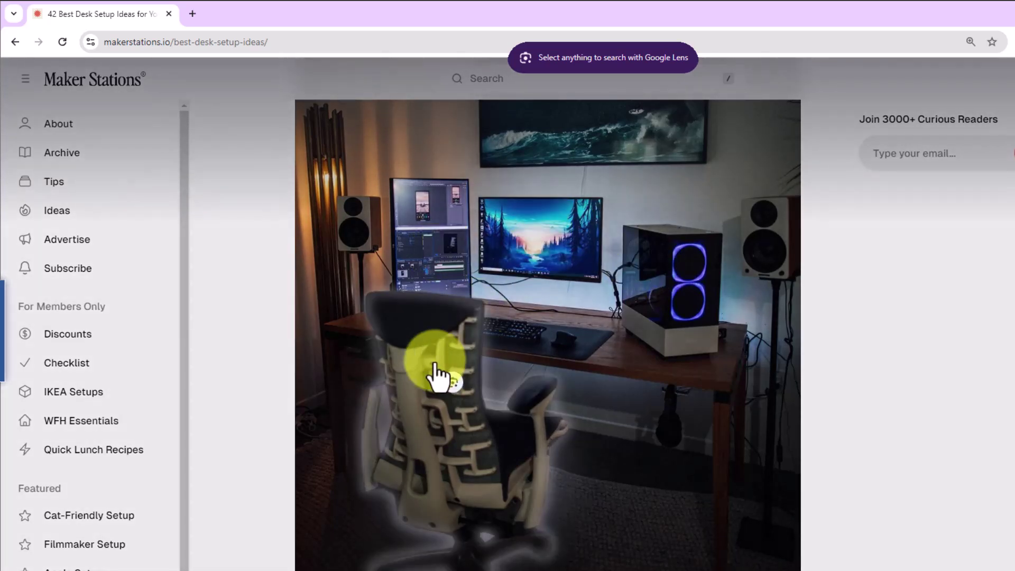
- Lens-search the office chair, matching Herman Miller Embody listings, then close Lens
{"action": "left_click", "coordinate": [442, 401]}
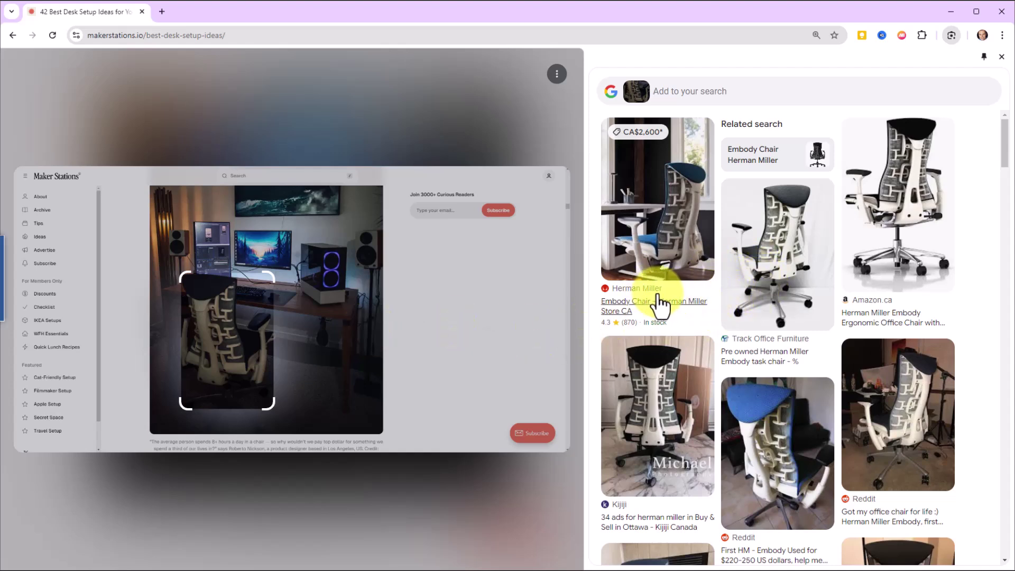
{"action": "scroll", "coordinate": [658, 306], "scroll_direction": "down", "scroll_amount": 3}
{"action": "scroll", "coordinate": [714, 313], "scroll_direction": "up", "scroll_amount": 3}
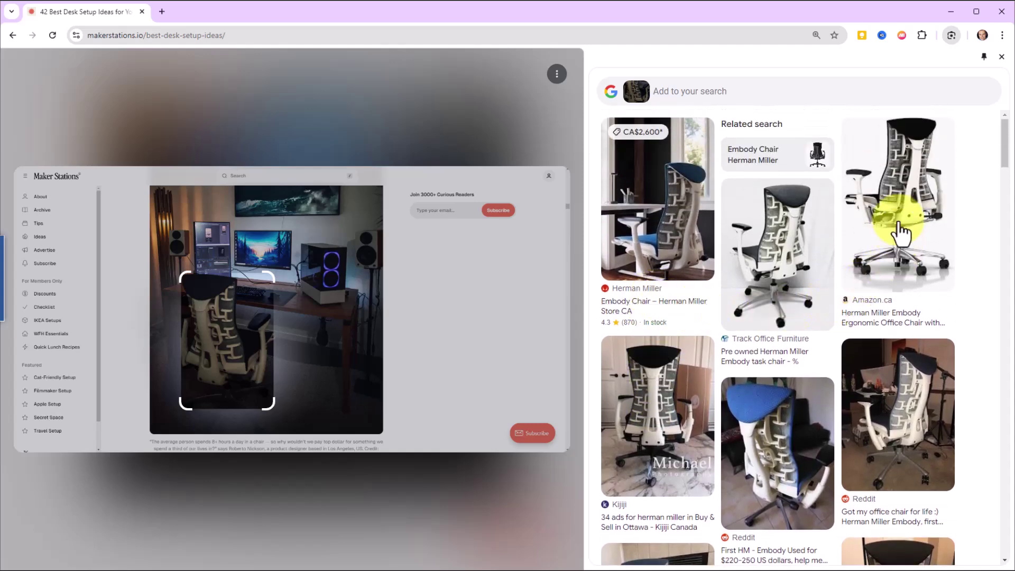
{"action": "scroll", "coordinate": [881, 230], "scroll_direction": "down", "scroll_amount": 2}
{"action": "scroll", "coordinate": [883, 269], "scroll_direction": "up", "scroll_amount": 1}
{"action": "scroll", "coordinate": [881, 239], "scroll_direction": "down", "scroll_amount": 2}
{"action": "scroll", "coordinate": [656, 301], "scroll_direction": "down", "scroll_amount": 2}
{"action": "scroll", "coordinate": [656, 300], "scroll_direction": "down", "scroll_amount": 1}
{"action": "scroll", "coordinate": [657, 314], "scroll_direction": "up", "scroll_amount": 3}
{"action": "scroll", "coordinate": [658, 326], "scroll_direction": "up", "scroll_amount": 3}
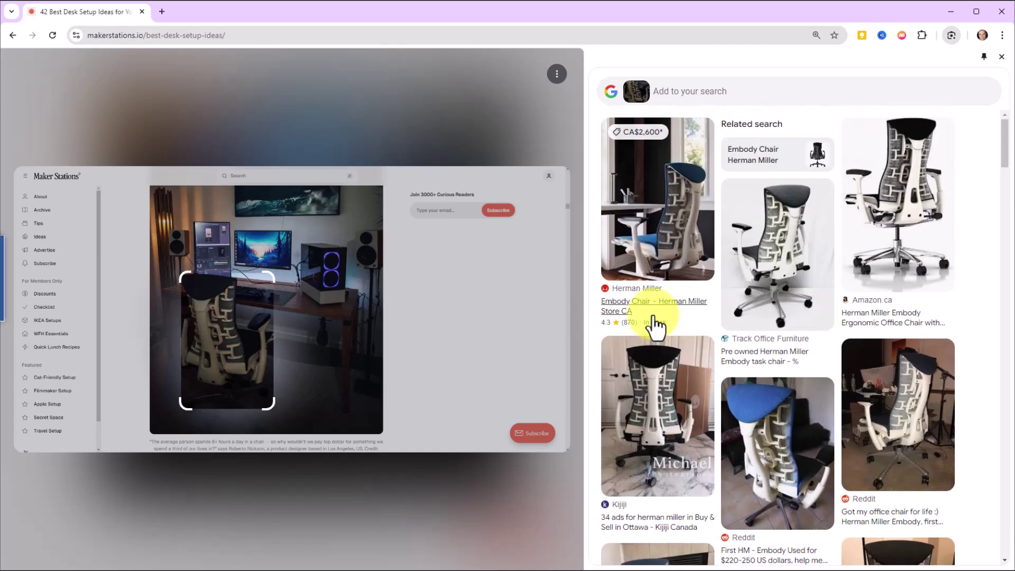
{"action": "key", "text": "Escape"}
{"action": "left_click", "coordinate": [690, 38]}
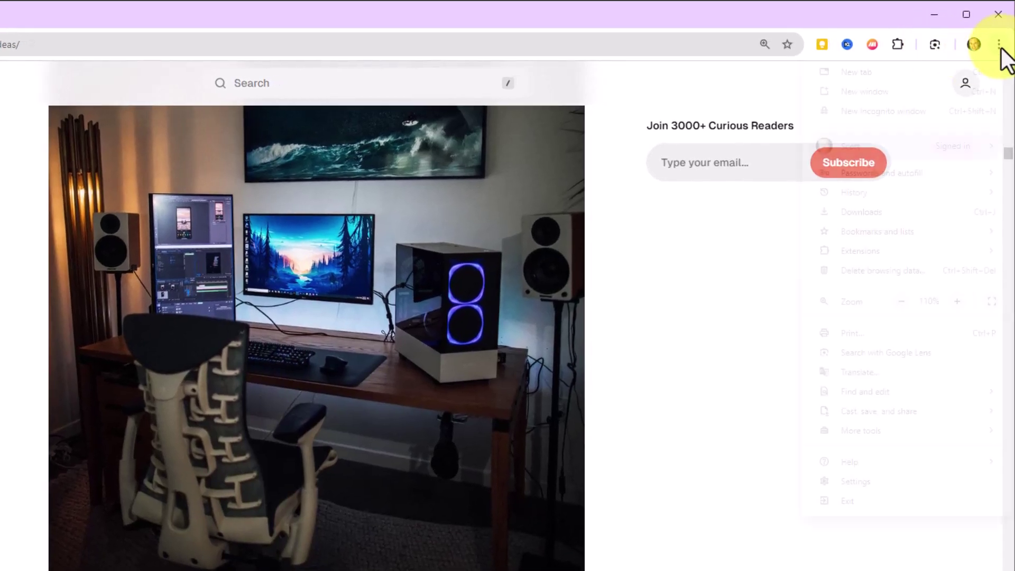
- Launch Search with Google Lens from Chrome's three-dot menu
{"action": "left_click", "coordinate": [1000, 45]}
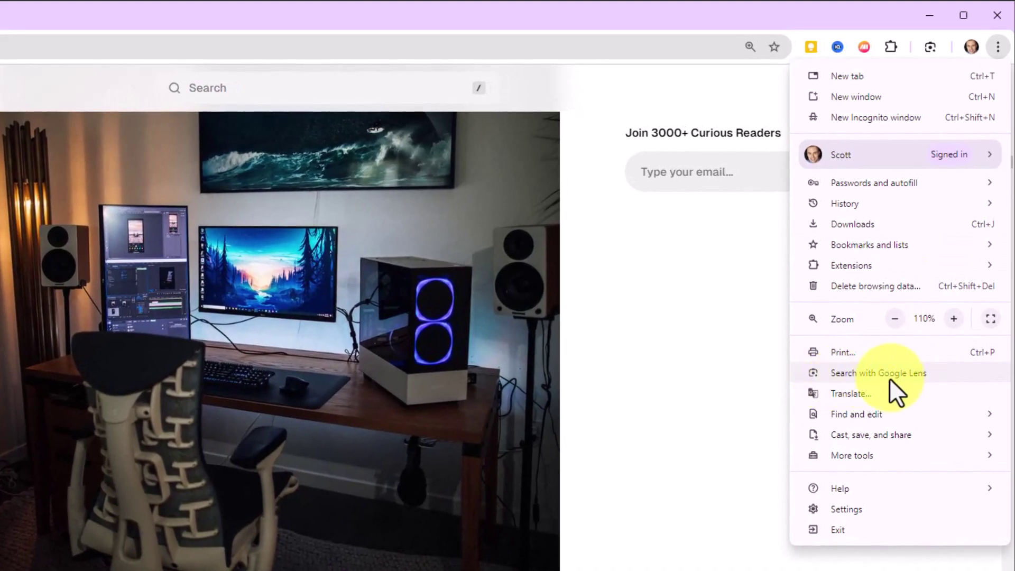
{"action": "left_click", "coordinate": [890, 379]}
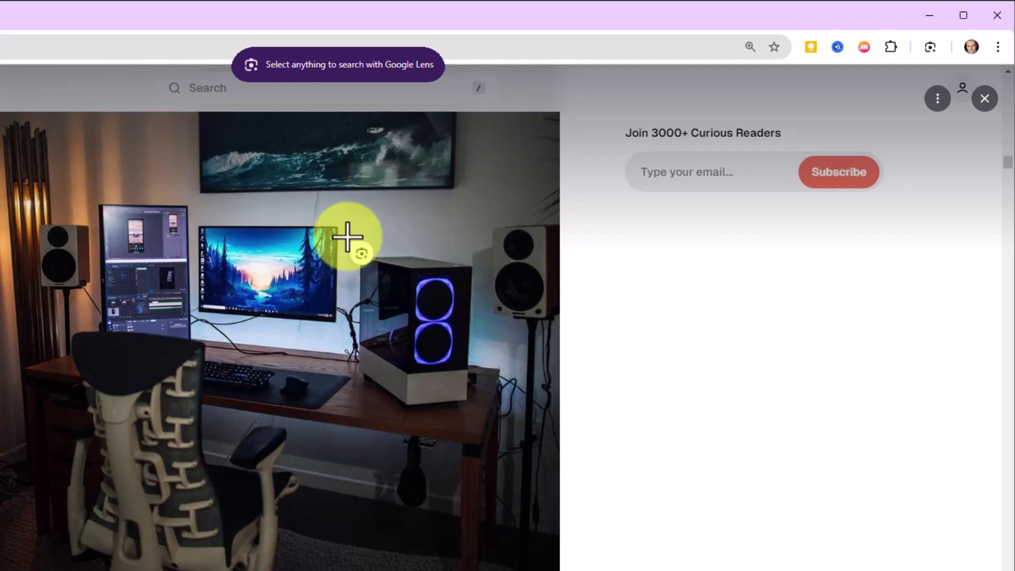
- Box the PC tower to match NZXT H510 Elite cases, then unpin and close Lens
{"action": "left_click_drag", "start_coordinate": [347, 239], "coordinate": [479, 427]}
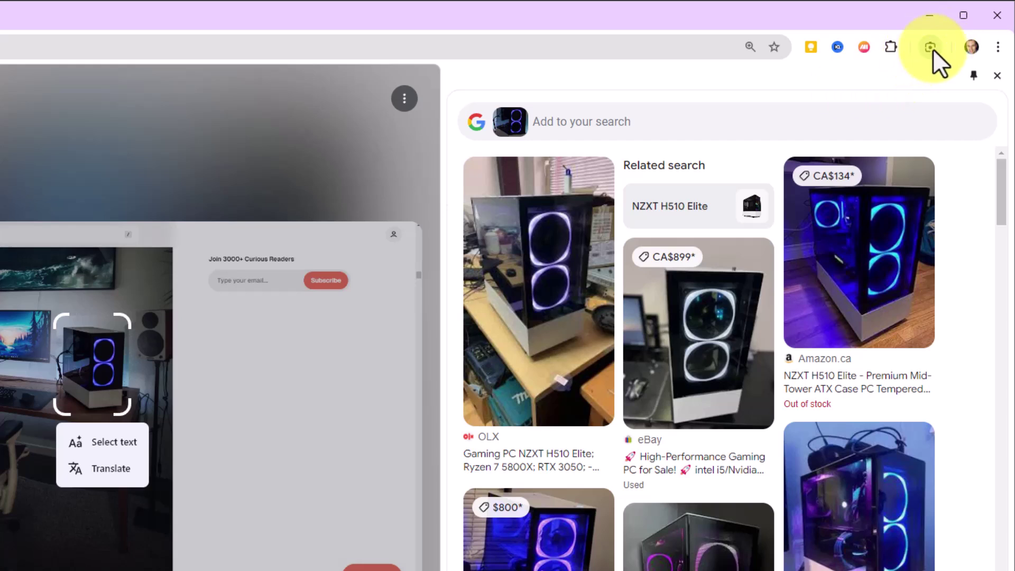
{"action": "left_click", "coordinate": [974, 74]}
{"action": "left_click", "coordinate": [946, 48]}
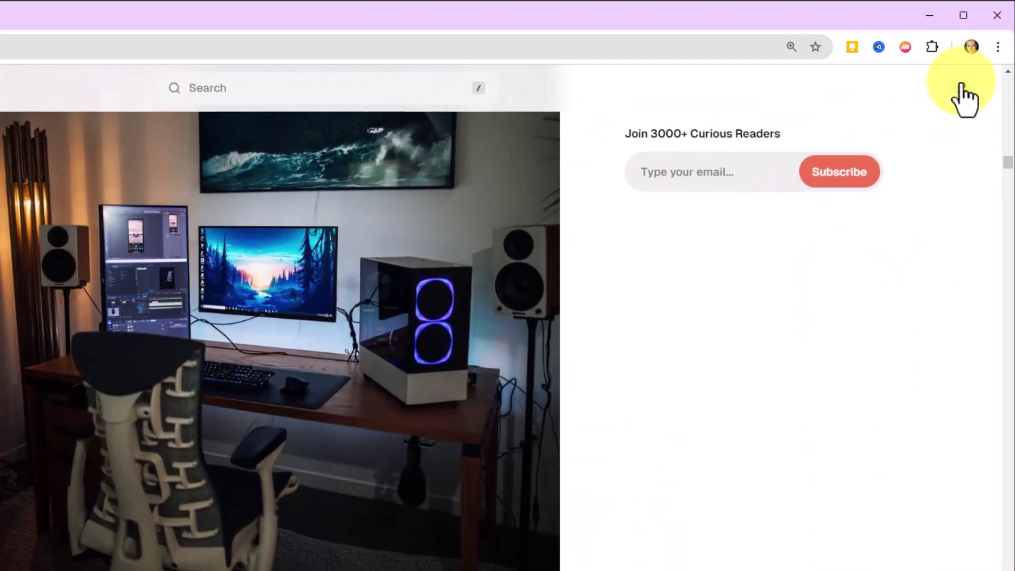
{"action": "left_click", "coordinate": [572, 45]}
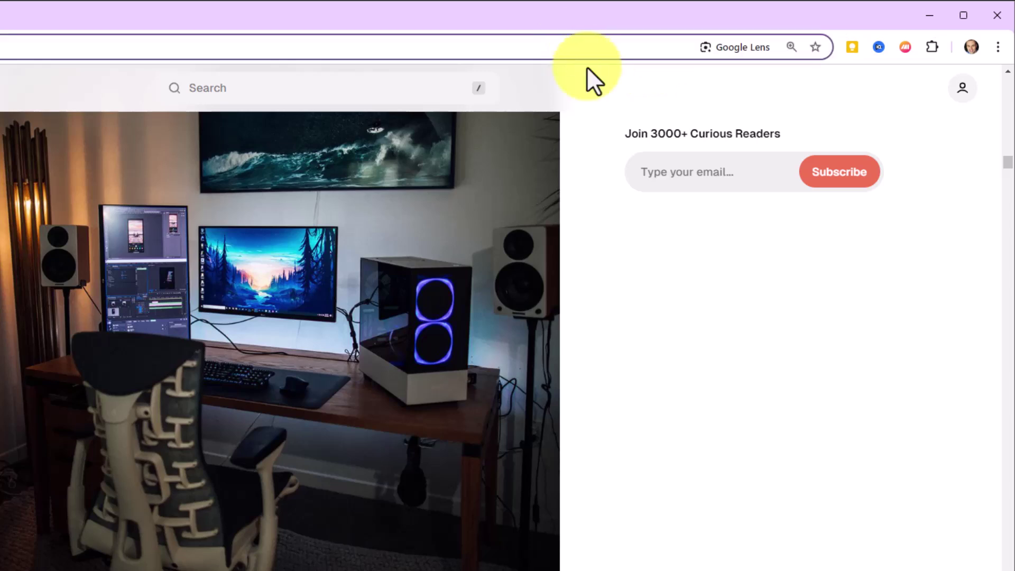
{"action": "left_click", "coordinate": [663, 322]}
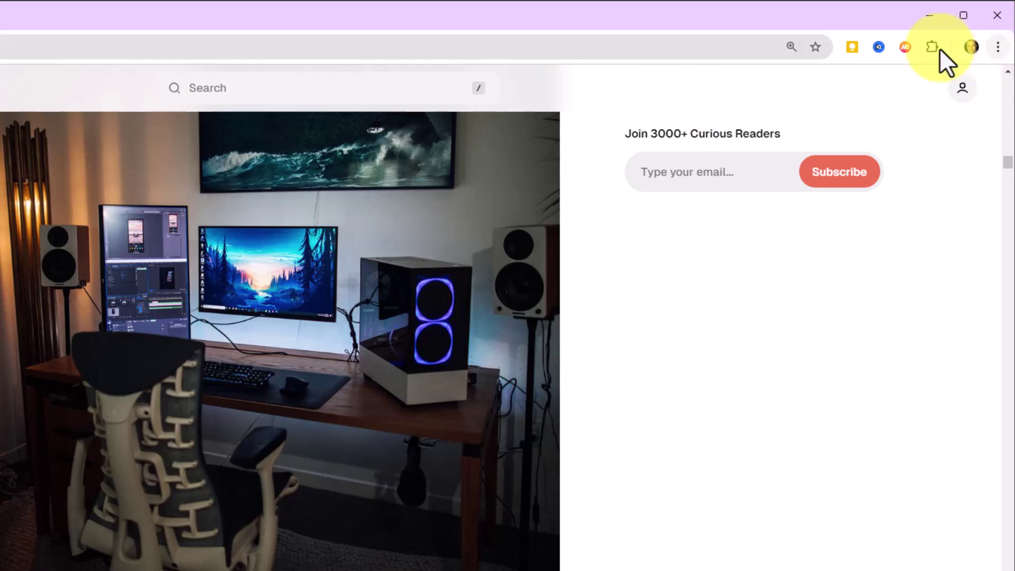
- Lens-search the left monitor, then pin Lens again and close its panel
{"action": "left_click", "coordinate": [603, 45]}
{"action": "left_click", "coordinate": [742, 46]}
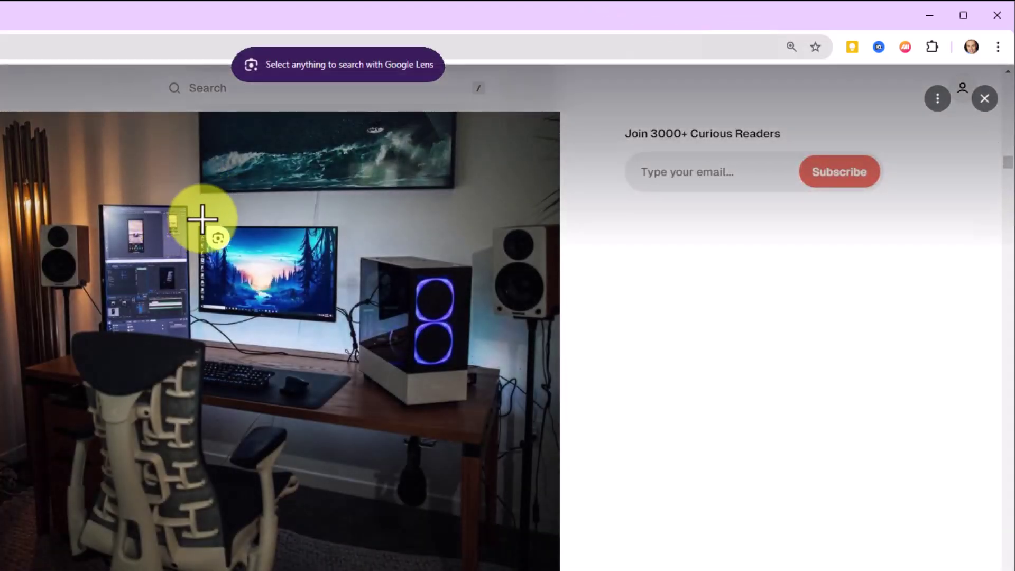
{"action": "left_click", "coordinate": [200, 216]}
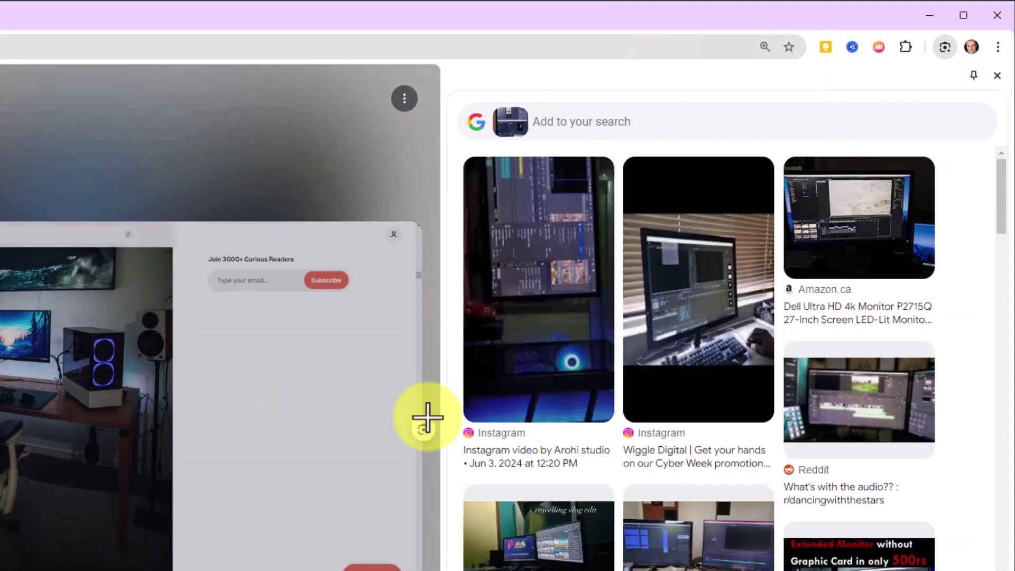
{"action": "left_click", "coordinate": [974, 76]}
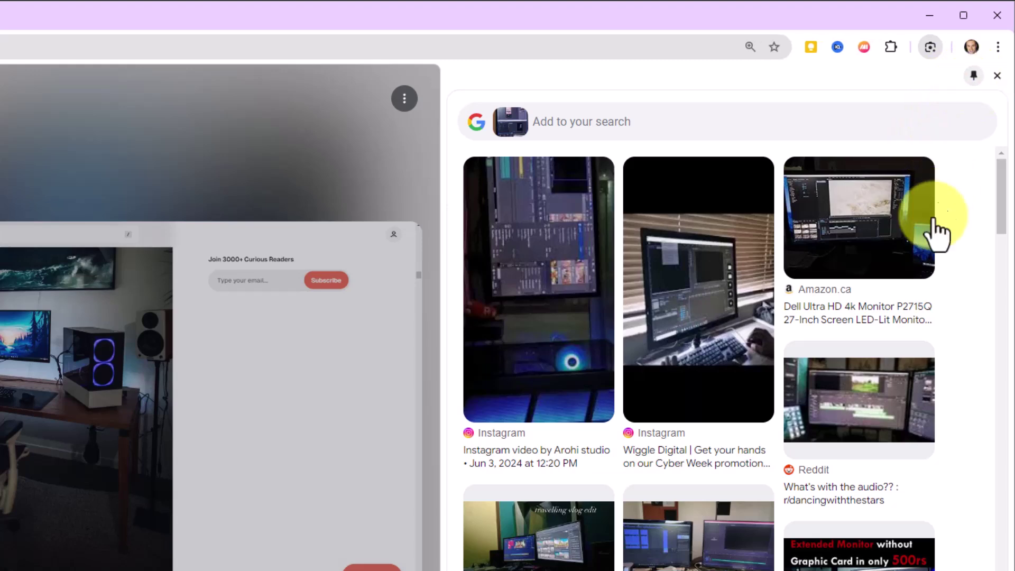
{"action": "left_click", "coordinate": [999, 76]}
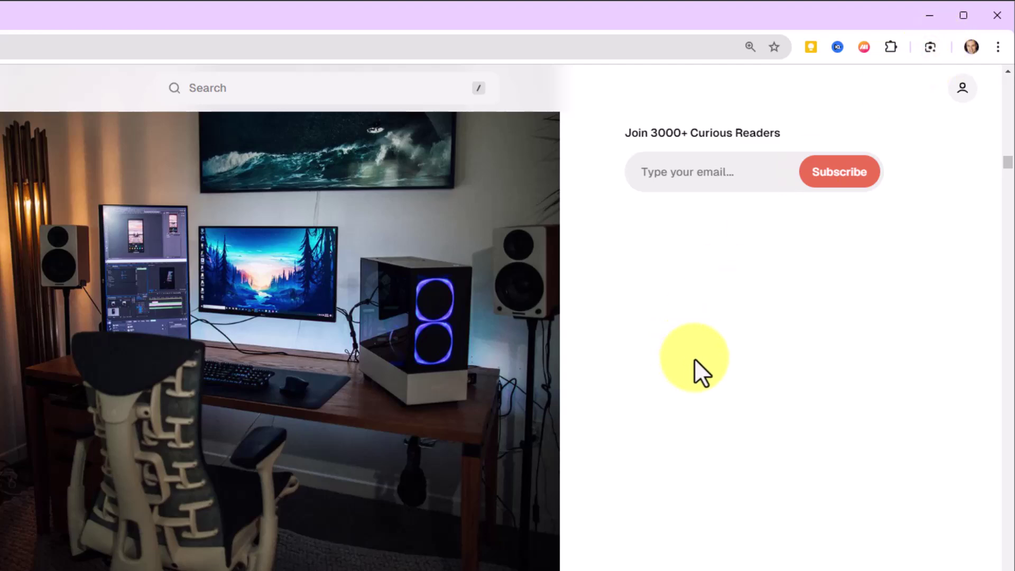
{"action": "scroll", "coordinate": [580, 396], "scroll_direction": "up", "scroll_amount": 10}
{"action": "scroll", "coordinate": [580, 396], "scroll_direction": "up", "scroll_amount": 5}
{"action": "scroll", "coordinate": [581, 395], "scroll_direction": "down", "scroll_amount": 2}
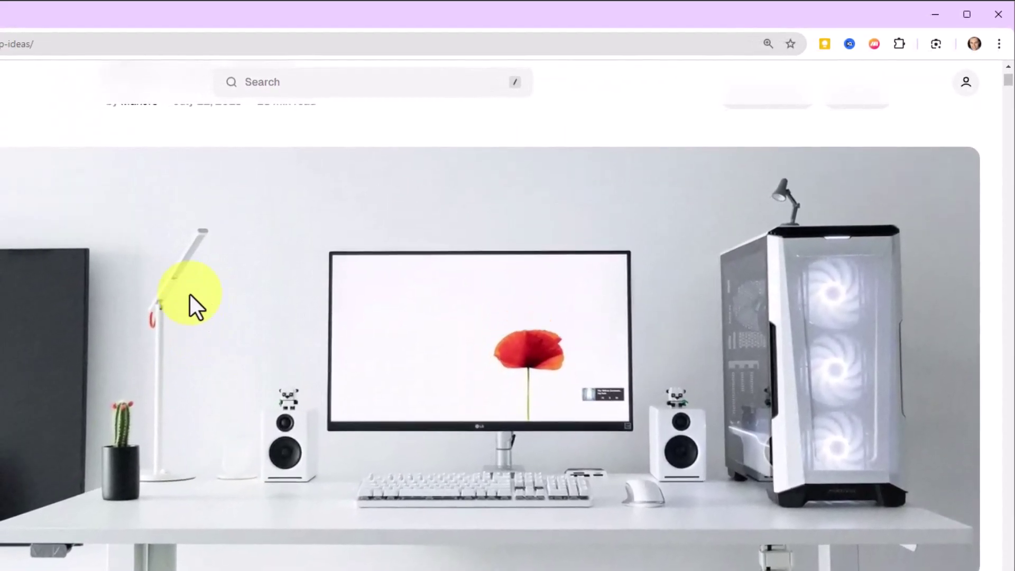
{"action": "scroll", "coordinate": [262, 385], "scroll_direction": "down", "scroll_amount": 4}
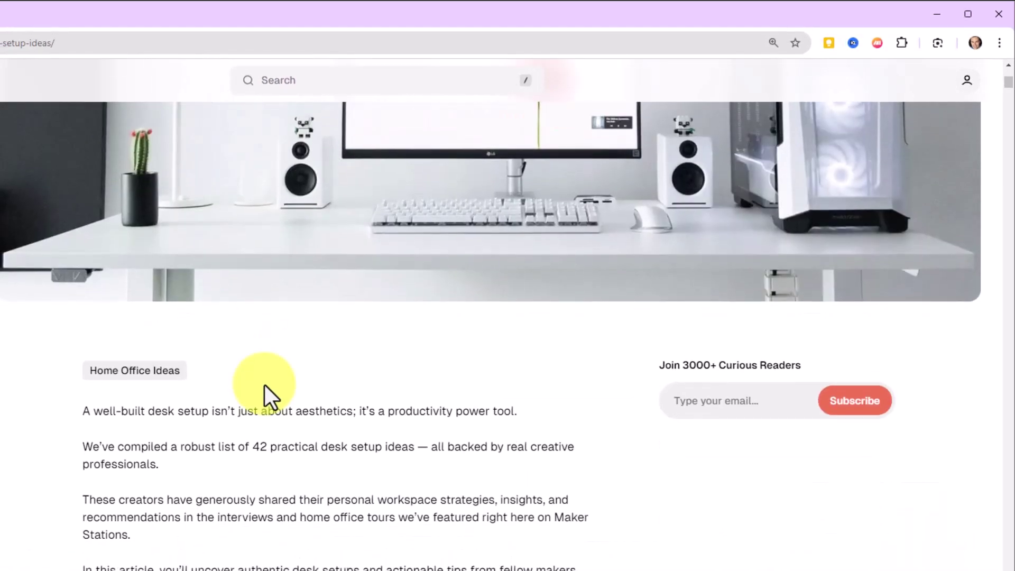
{"action": "scroll", "coordinate": [265, 385], "scroll_direction": "up", "scroll_amount": 5}
{"action": "scroll", "coordinate": [269, 383], "scroll_direction": "down", "scroll_amount": 1}
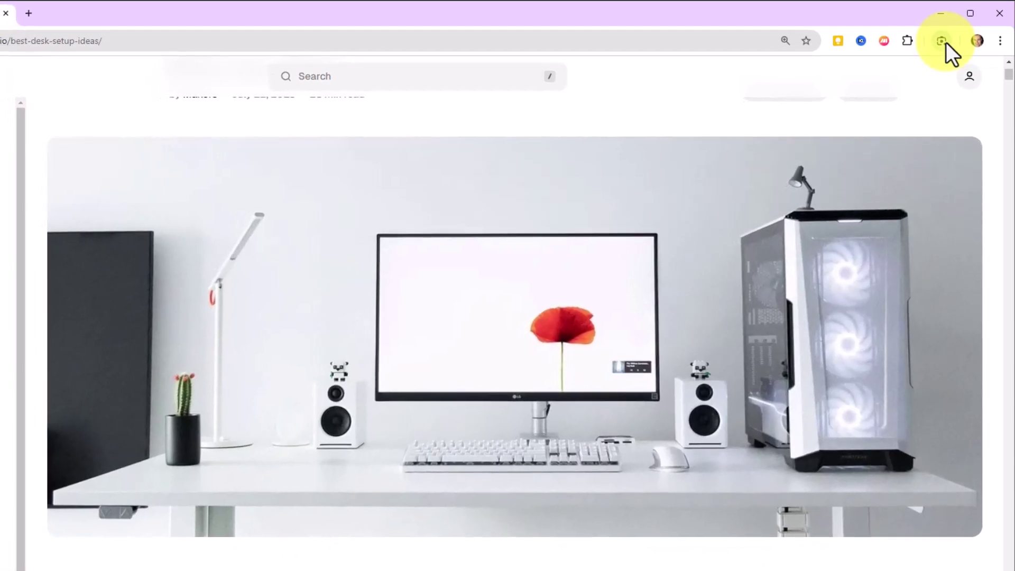
- Select the white desk lamp to find Xiaomi Mi LED Desk Lamp matches, then narrow the panel
{"action": "left_click", "coordinate": [946, 42]}
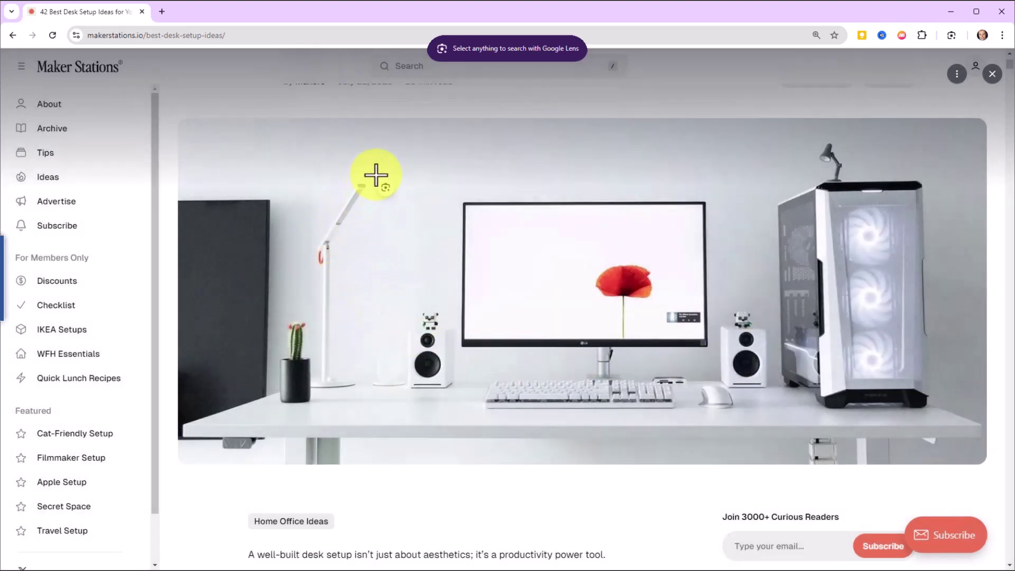
{"action": "left_click_drag", "start_coordinate": [376, 176], "coordinate": [304, 387]}
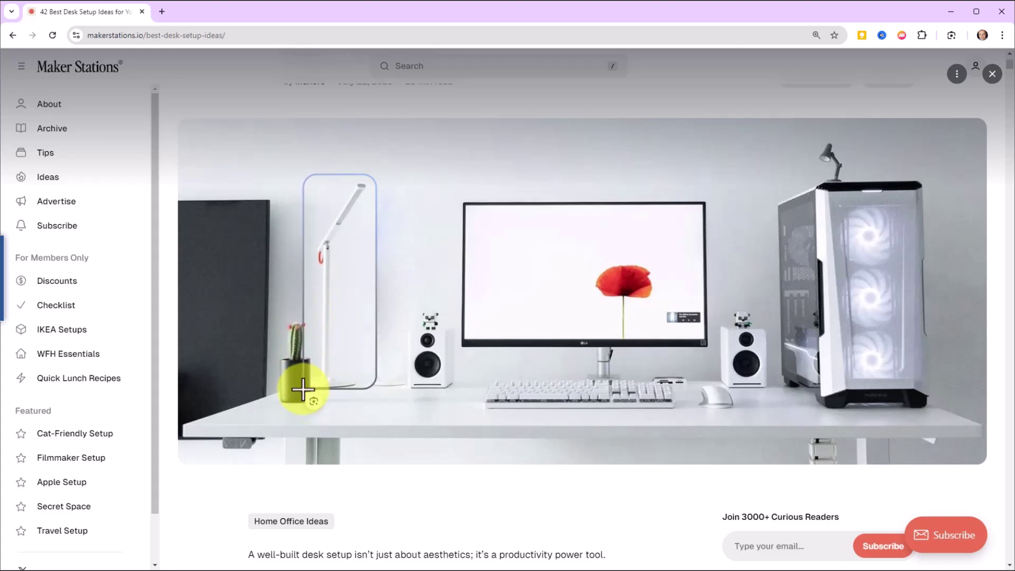
{"action": "left_click_drag", "start_coordinate": [303, 389], "coordinate": [304, 392]}
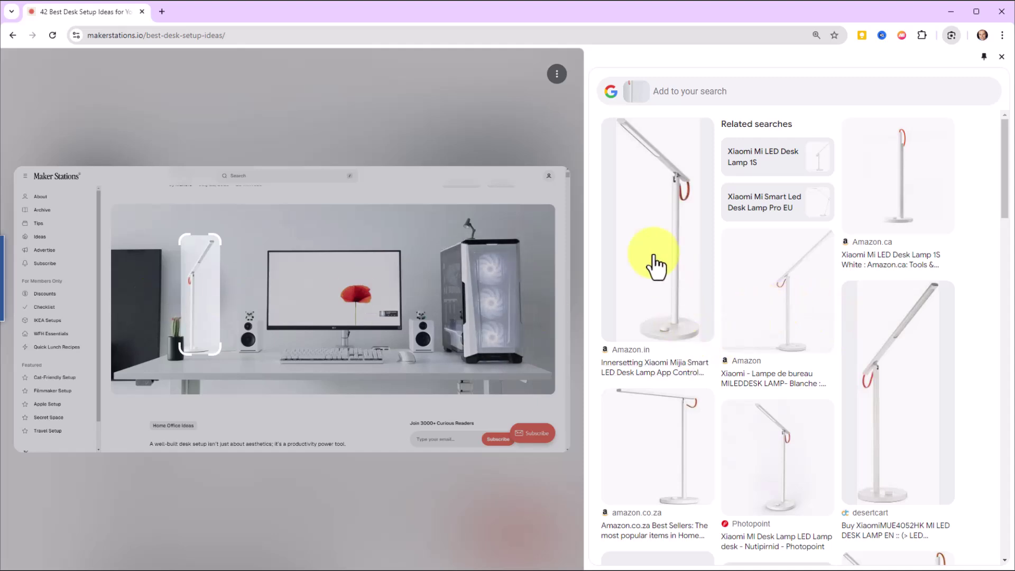
{"action": "scroll", "coordinate": [775, 284], "scroll_direction": "down", "scroll_amount": 5}
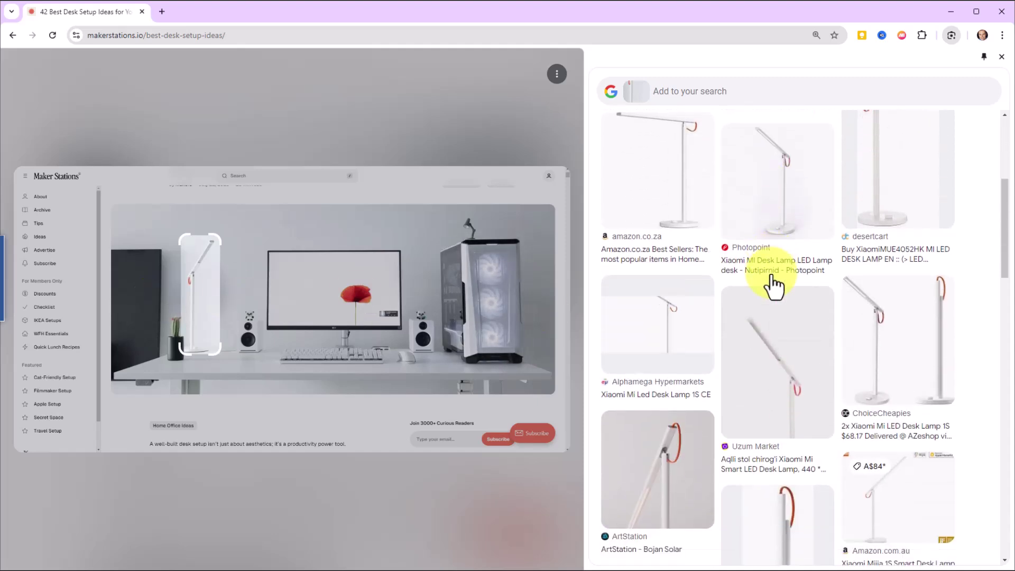
{"action": "scroll", "coordinate": [775, 284], "scroll_direction": "up", "scroll_amount": 3}
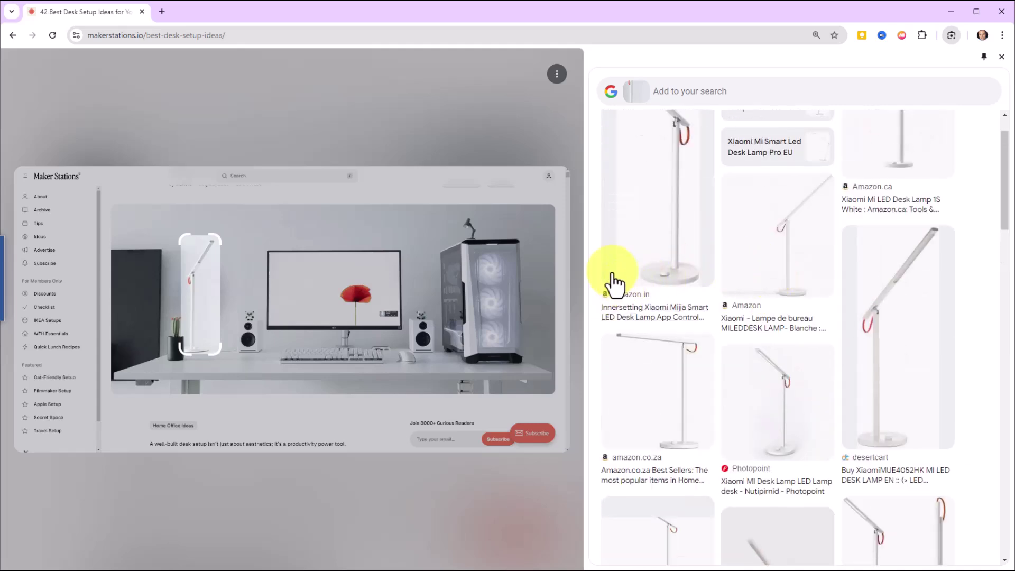
{"action": "mouse_move", "coordinate": [587, 292]}
{"action": "left_mouse_down"}
{"action": "mouse_move", "coordinate": [864, 297]}
{"action": "mouse_move", "coordinate": [810, 297]}
{"action": "left_mouse_up"}
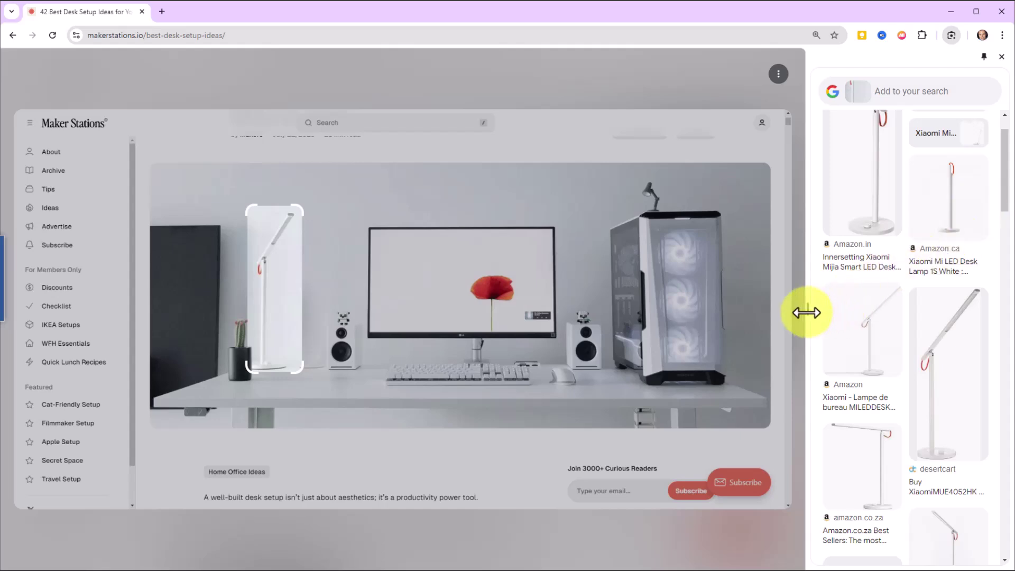
- Widen the Lens results panel back out to show the lamp's related searches
{"action": "left_click_drag", "start_coordinate": [803, 313], "coordinate": [596, 308]}
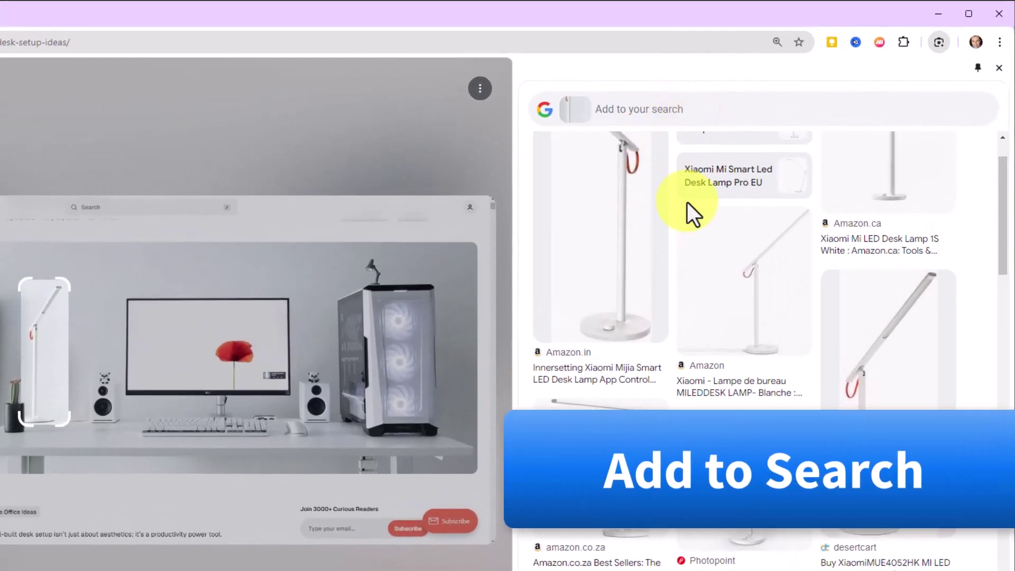
{"action": "scroll", "coordinate": [688, 202], "scroll_direction": "up", "scroll_amount": 2}
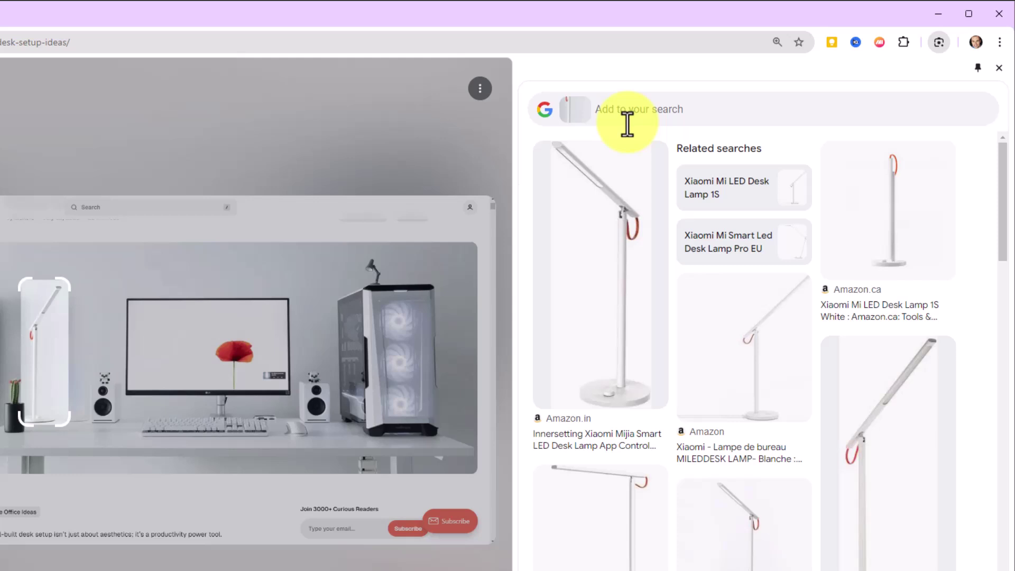
- Refine the desk lamp image search with the word 'black'
{"action": "left_click", "coordinate": [635, 108]}
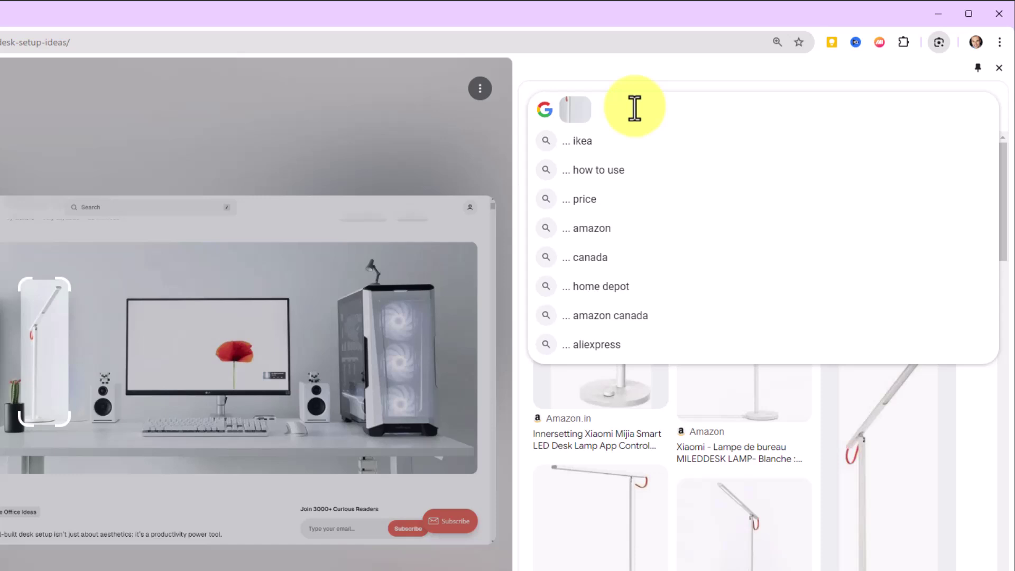
{"action": "mouse_move", "coordinate": [575, 110]}
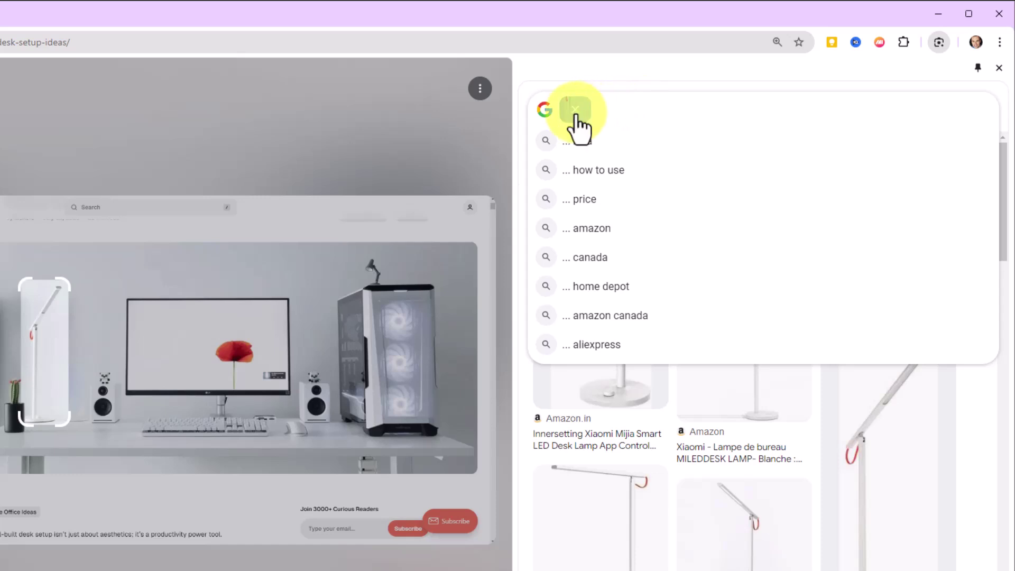
{"action": "type", "text": "black"}
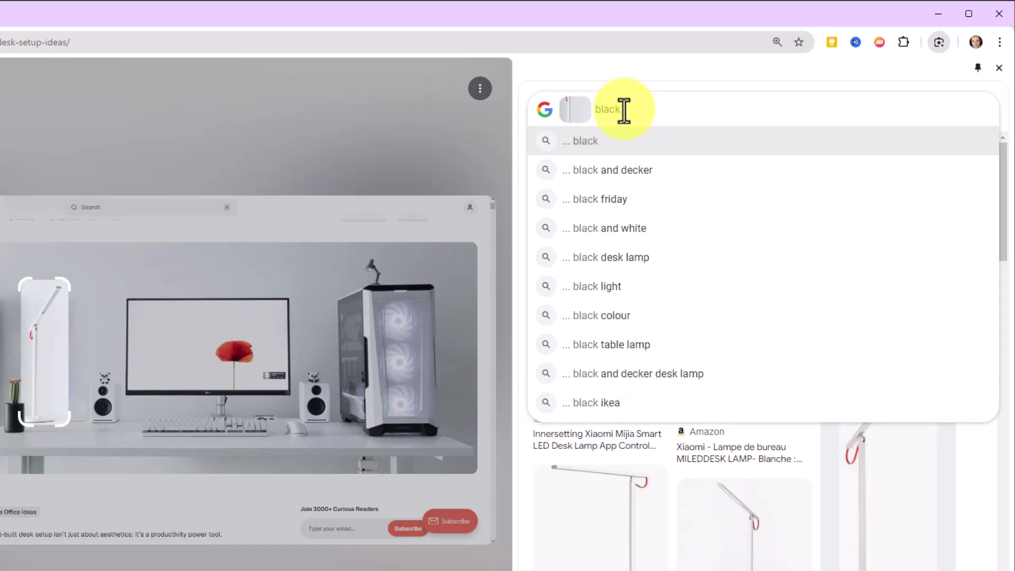
{"action": "key", "text": "Return"}
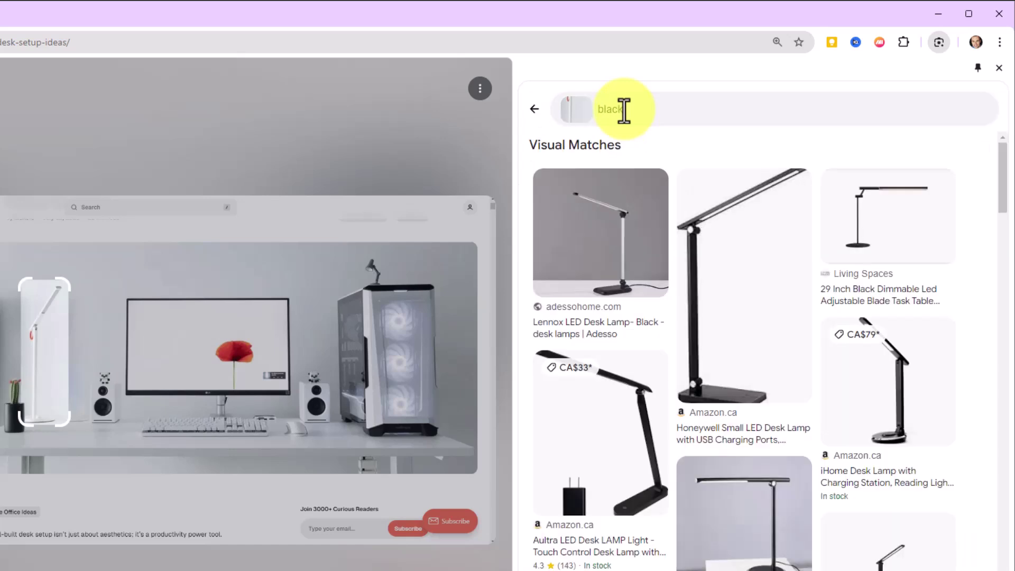
{"action": "scroll", "coordinate": [771, 317], "scroll_direction": "down", "scroll_amount": 3}
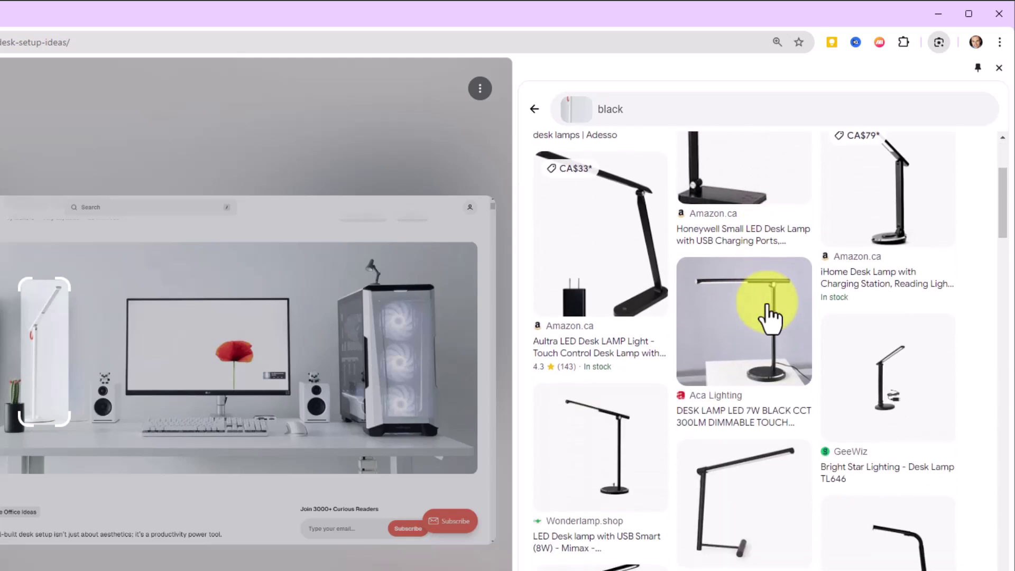
{"action": "scroll", "coordinate": [772, 318], "scroll_direction": "down", "scroll_amount": 2}
{"action": "scroll", "coordinate": [771, 317], "scroll_direction": "up", "scroll_amount": 4}
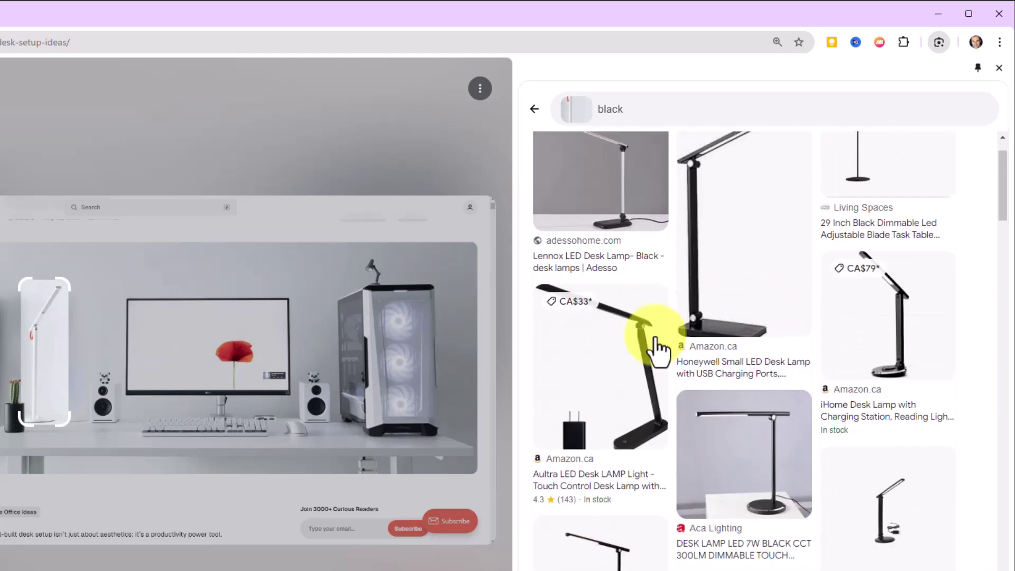
{"action": "scroll", "coordinate": [688, 390], "scroll_direction": "up", "scroll_amount": 2}
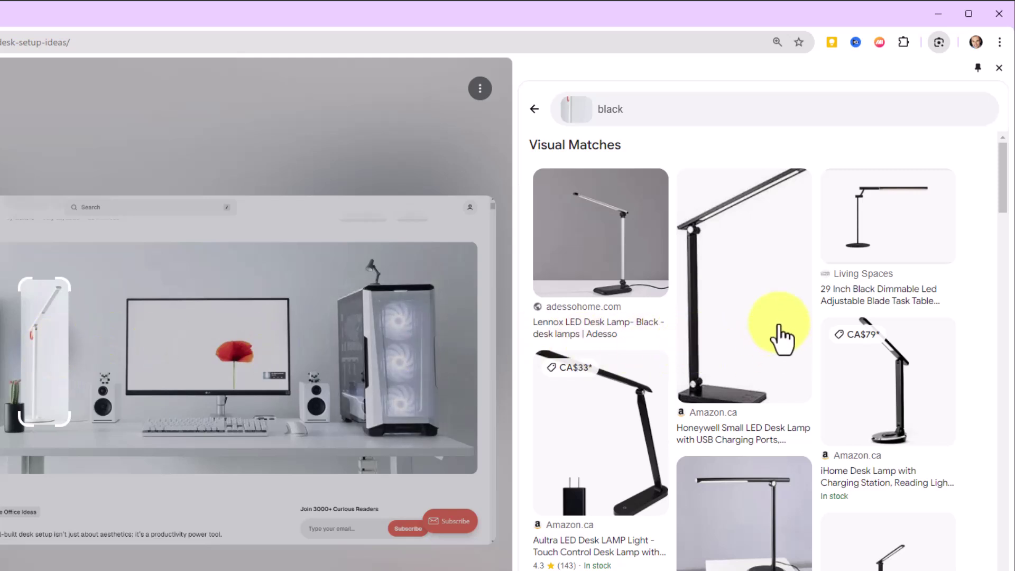
{"action": "scroll", "coordinate": [783, 337], "scroll_direction": "down", "scroll_amount": 1}
{"action": "scroll", "coordinate": [782, 337], "scroll_direction": "down", "scroll_amount": 1}
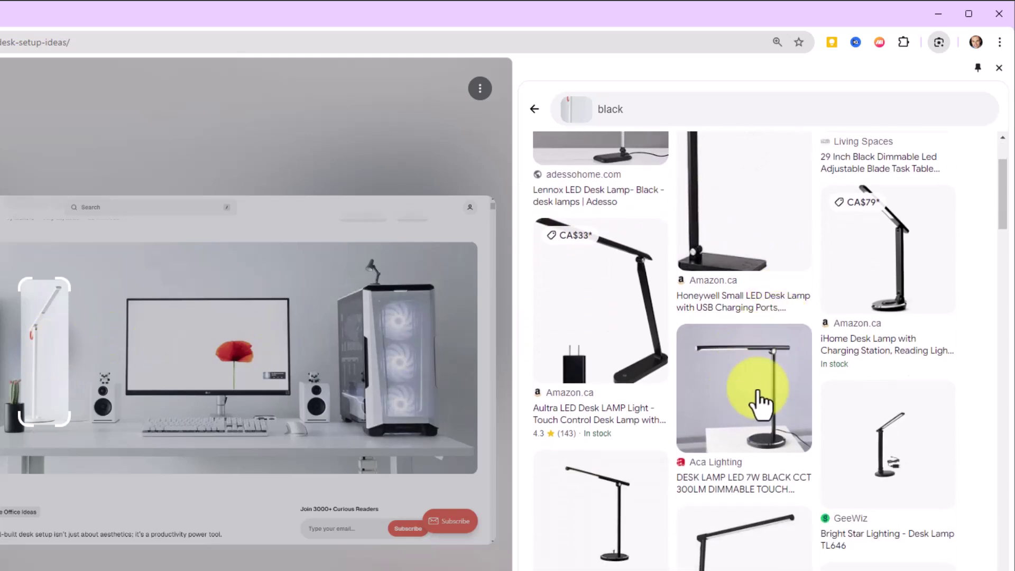
{"action": "scroll", "coordinate": [762, 401], "scroll_direction": "up", "scroll_amount": 2}
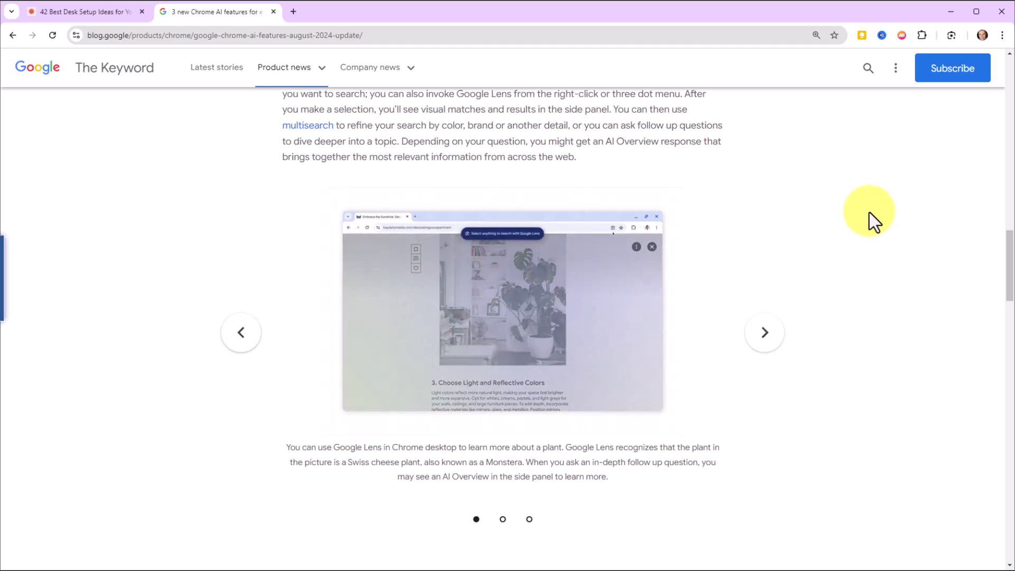
{"action": "scroll", "coordinate": [874, 187], "scroll_direction": "down", "scroll_amount": 4}
{"action": "scroll", "coordinate": [874, 186], "scroll_direction": "up", "scroll_amount": 4}
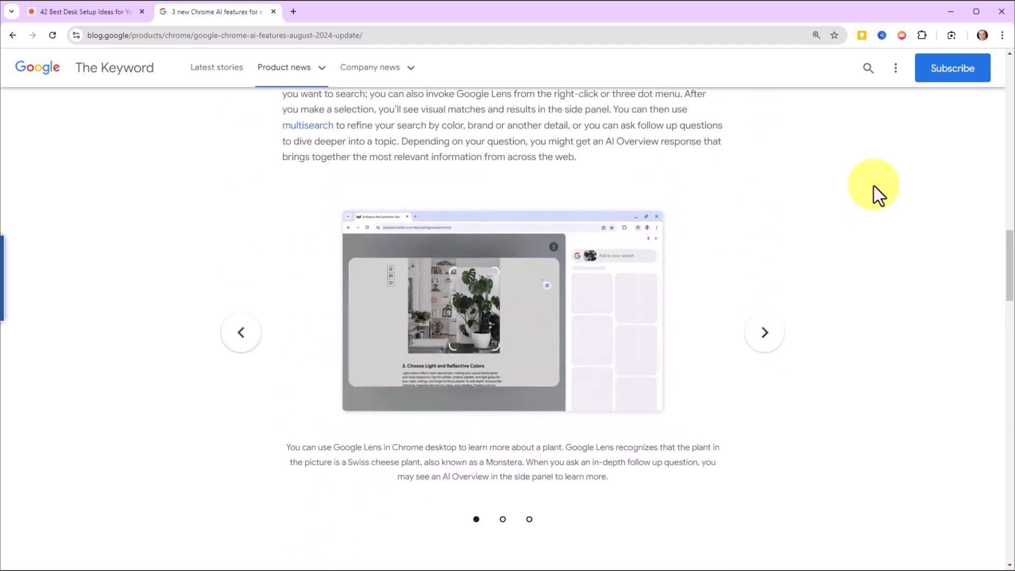
{"action": "scroll", "coordinate": [874, 187], "scroll_direction": "down", "scroll_amount": 4}
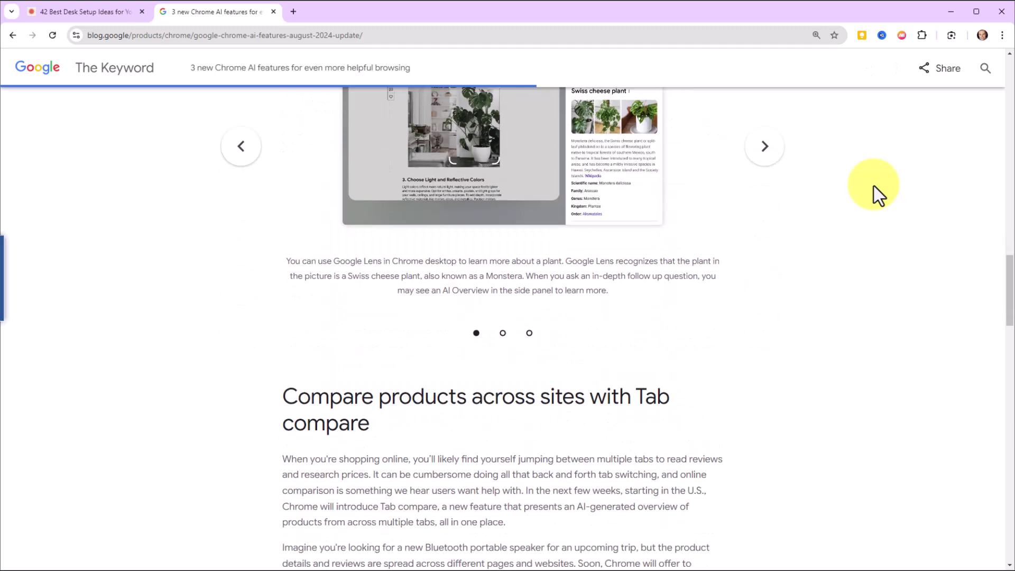
{"action": "scroll", "coordinate": [874, 186], "scroll_direction": "down", "scroll_amount": 2}
{"action": "scroll", "coordinate": [874, 186], "scroll_direction": "down", "scroll_amount": 1}
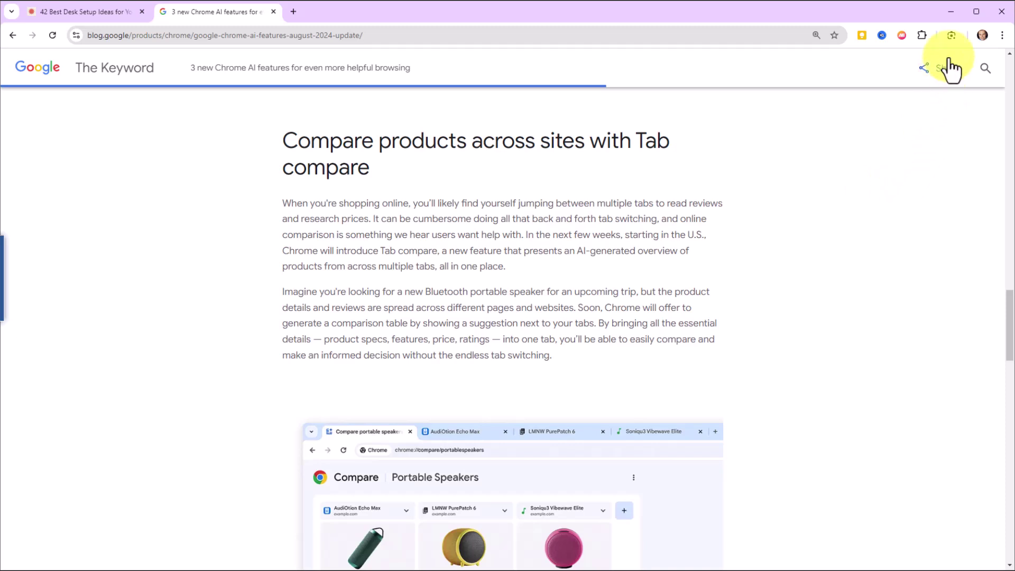
- Search the 'Compare products across sites with Tab compare' heading with Lens
{"action": "left_click", "coordinate": [953, 34]}
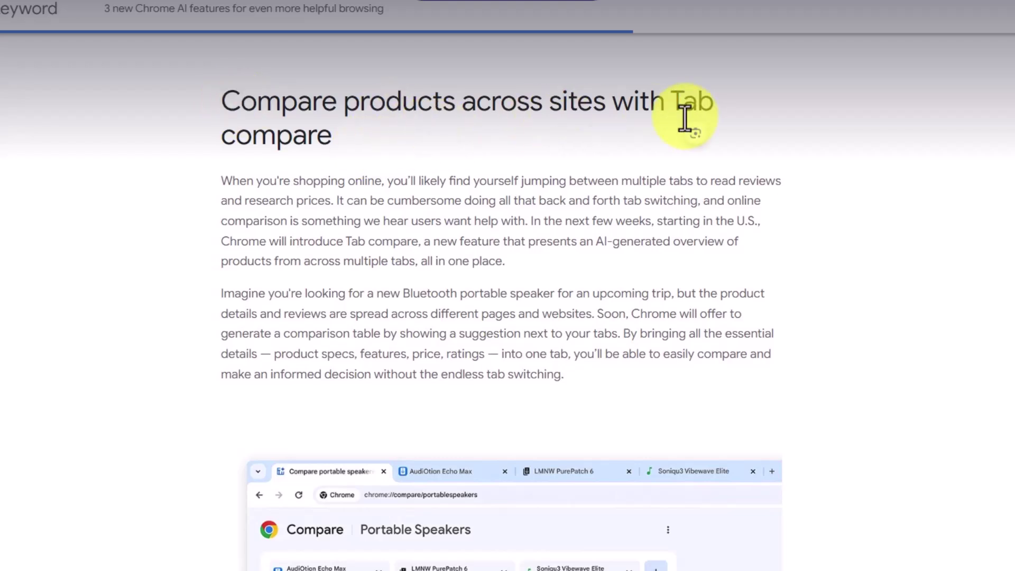
{"action": "left_click_drag", "start_coordinate": [226, 100], "coordinate": [321, 137]}
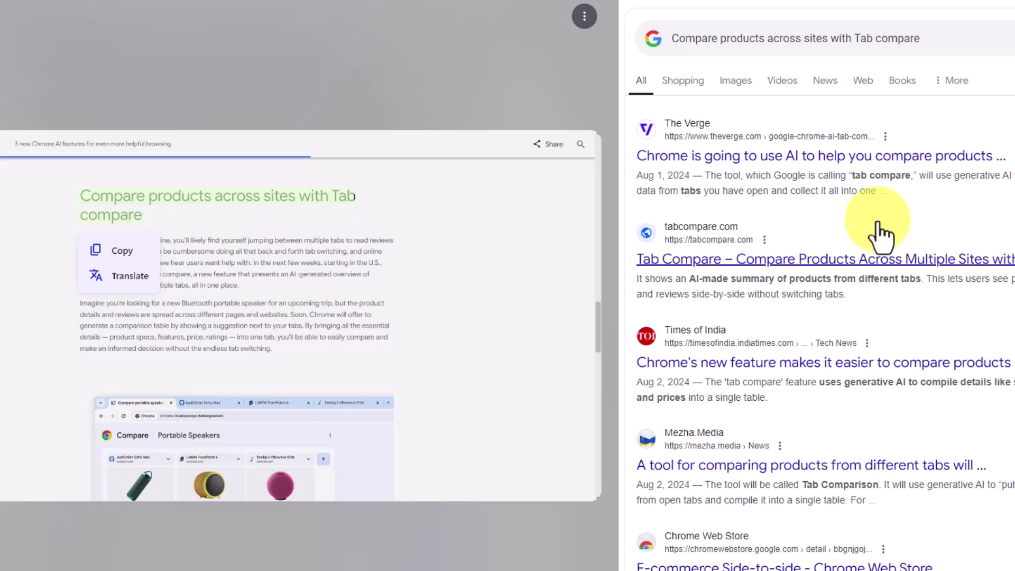
{"action": "scroll", "coordinate": [923, 241], "scroll_direction": "down", "scroll_amount": 1}
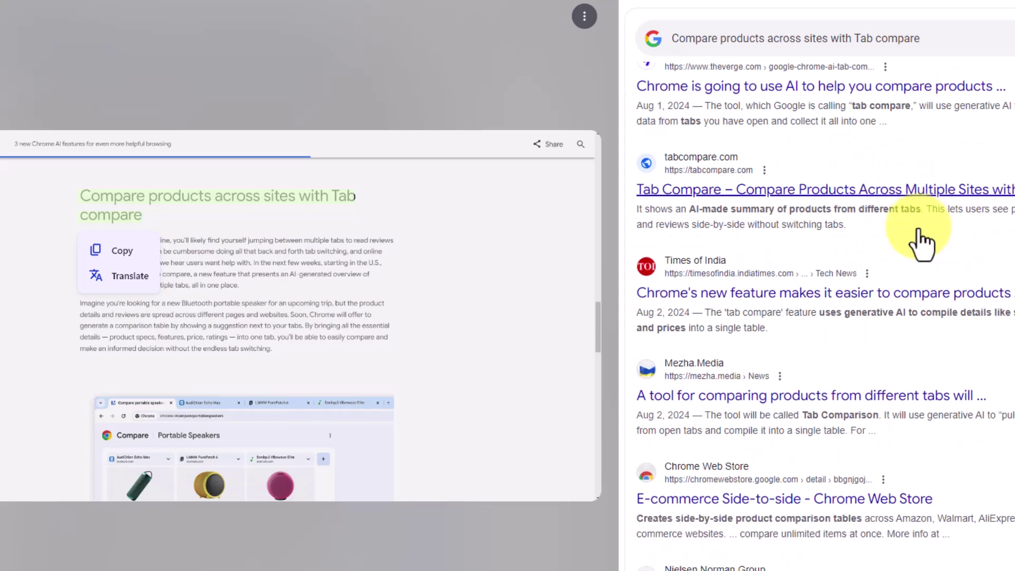
{"action": "scroll", "coordinate": [923, 240], "scroll_direction": "up", "scroll_amount": 1}
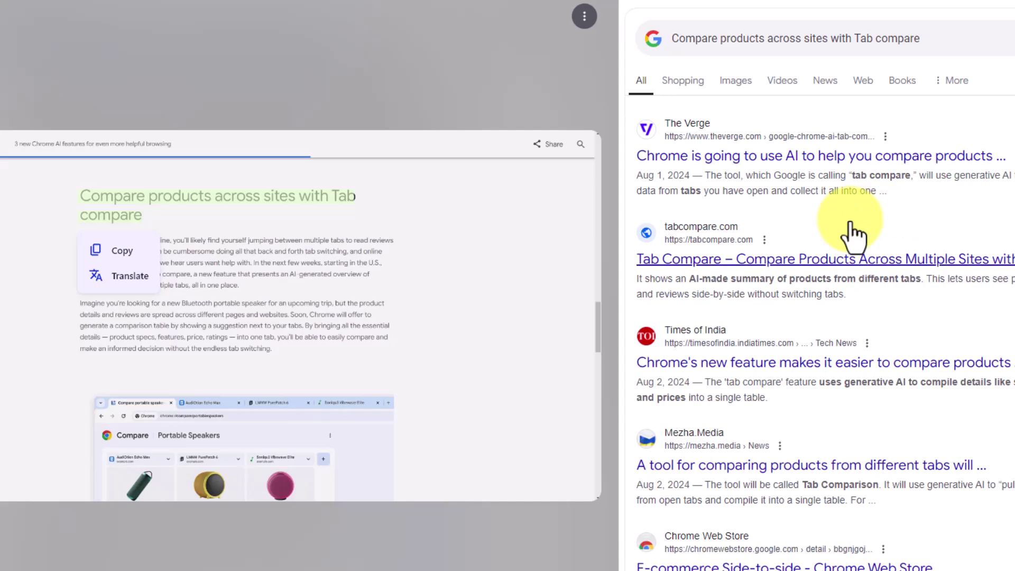
{"action": "scroll", "coordinate": [855, 234], "scroll_direction": "down", "scroll_amount": 2}
{"action": "scroll", "coordinate": [855, 234], "scroll_direction": "down", "scroll_amount": 2}
{"action": "scroll", "coordinate": [856, 234], "scroll_direction": "down", "scroll_amount": 2}
{"action": "scroll", "coordinate": [855, 234], "scroll_direction": "down", "scroll_amount": 1}
{"action": "scroll", "coordinate": [856, 234], "scroll_direction": "down", "scroll_amount": 2}
{"action": "scroll", "coordinate": [855, 234], "scroll_direction": "up", "scroll_amount": 5}
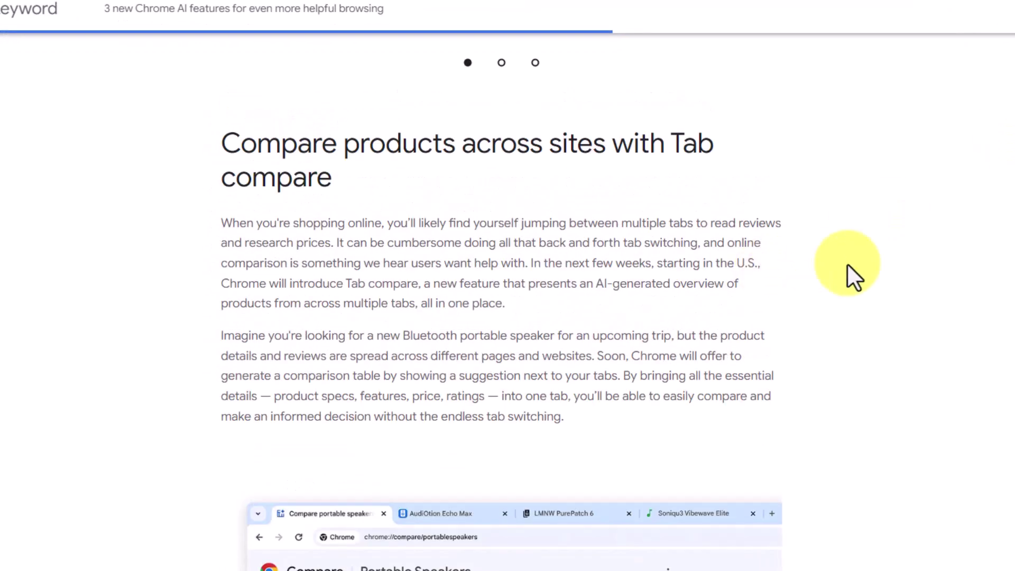
{"action": "scroll", "coordinate": [848, 264], "scroll_direction": "down", "scroll_amount": 2}
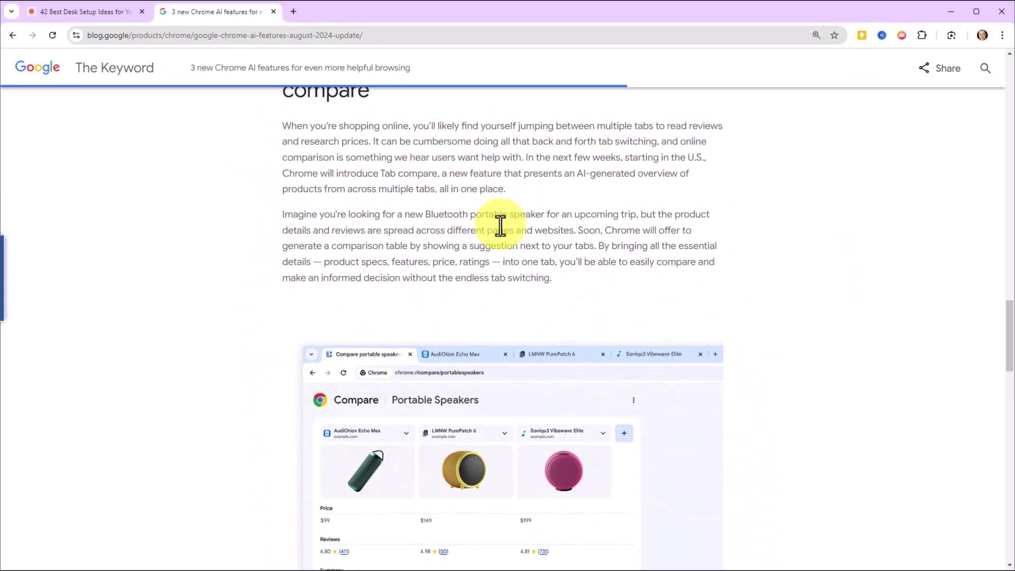
- Lens-search the phrase 'Bluetooth portable speaker', then browse its Images, Videos and All results
{"action": "left_click", "coordinate": [952, 35]}
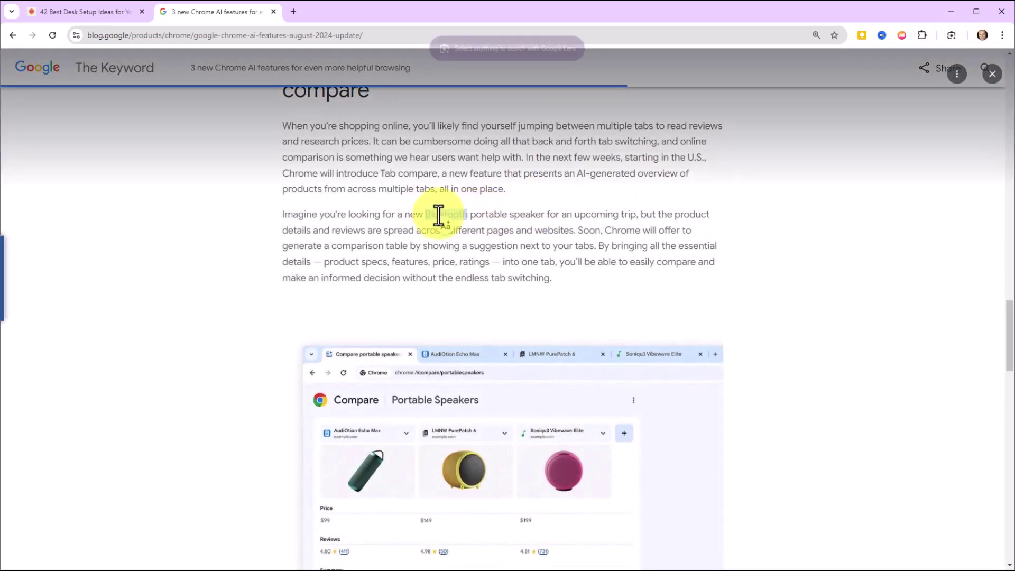
{"action": "left_click_drag", "start_coordinate": [426, 214], "coordinate": [508, 216]}
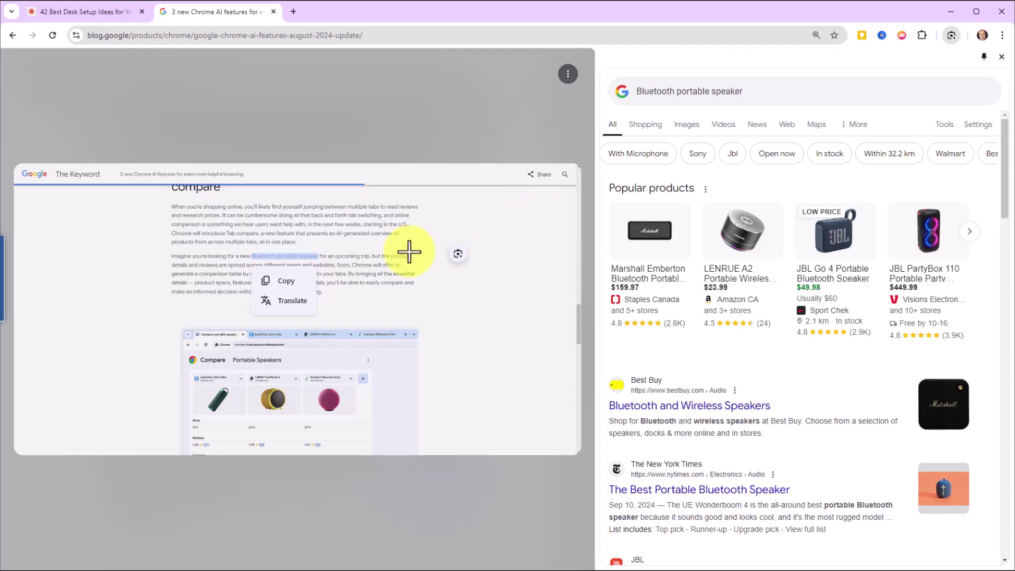
{"action": "scroll", "coordinate": [922, 291], "scroll_direction": "down", "scroll_amount": 3}
{"action": "scroll", "coordinate": [923, 293], "scroll_direction": "down", "scroll_amount": 3}
{"action": "scroll", "coordinate": [923, 292], "scroll_direction": "down", "scroll_amount": 2}
{"action": "scroll", "coordinate": [922, 293], "scroll_direction": "up", "scroll_amount": 5}
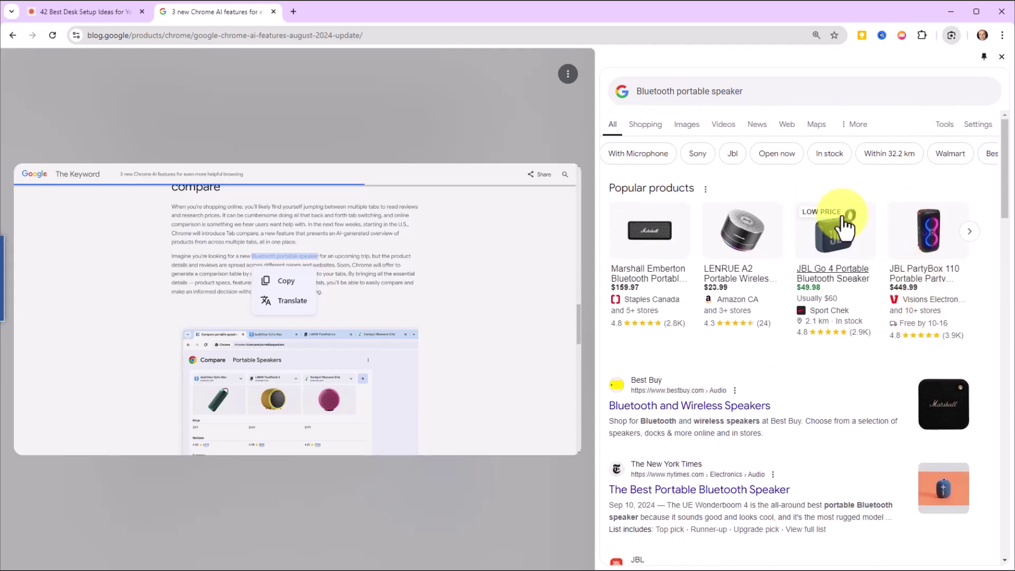
{"action": "left_click", "coordinate": [691, 128]}
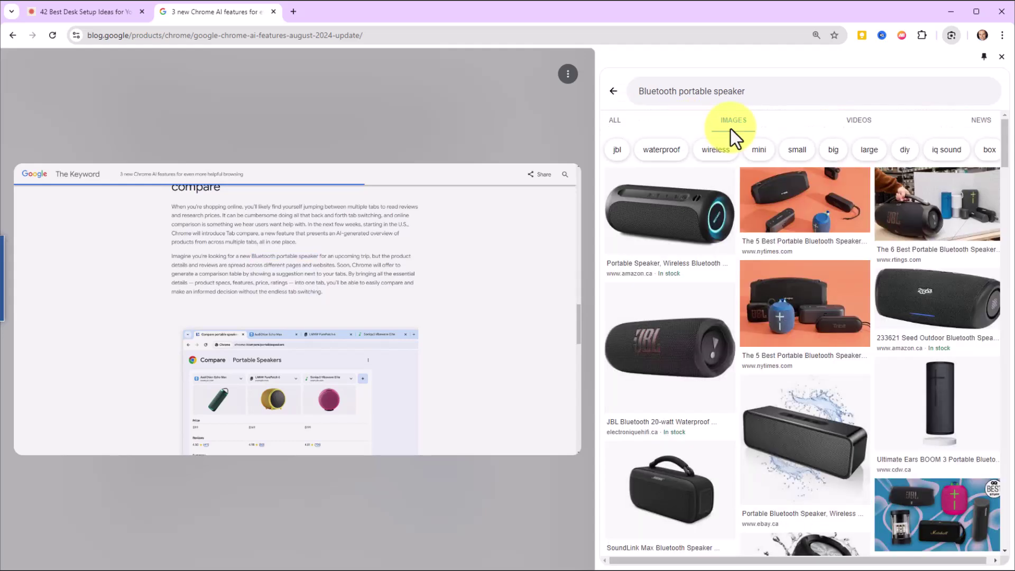
{"action": "left_click", "coordinate": [859, 119]}
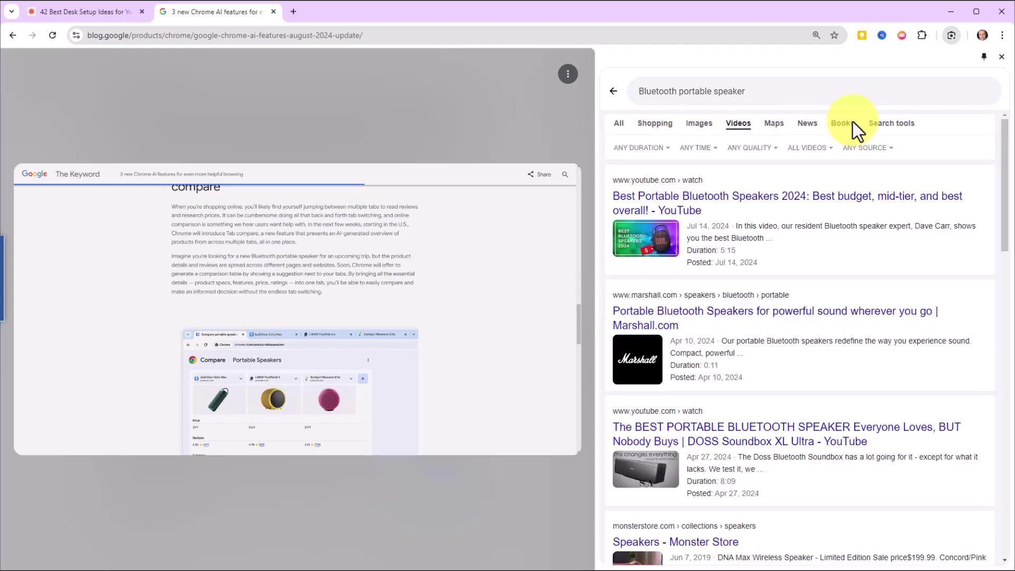
{"action": "left_click", "coordinate": [624, 127]}
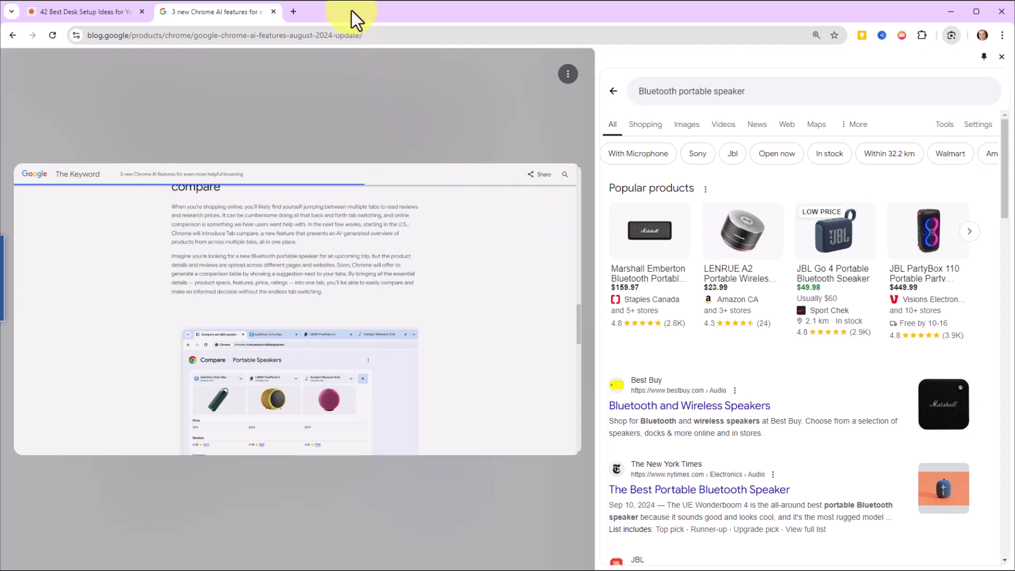
- Close the side panel showing the Bluetooth portable speaker results
{"action": "left_click", "coordinate": [1004, 62]}
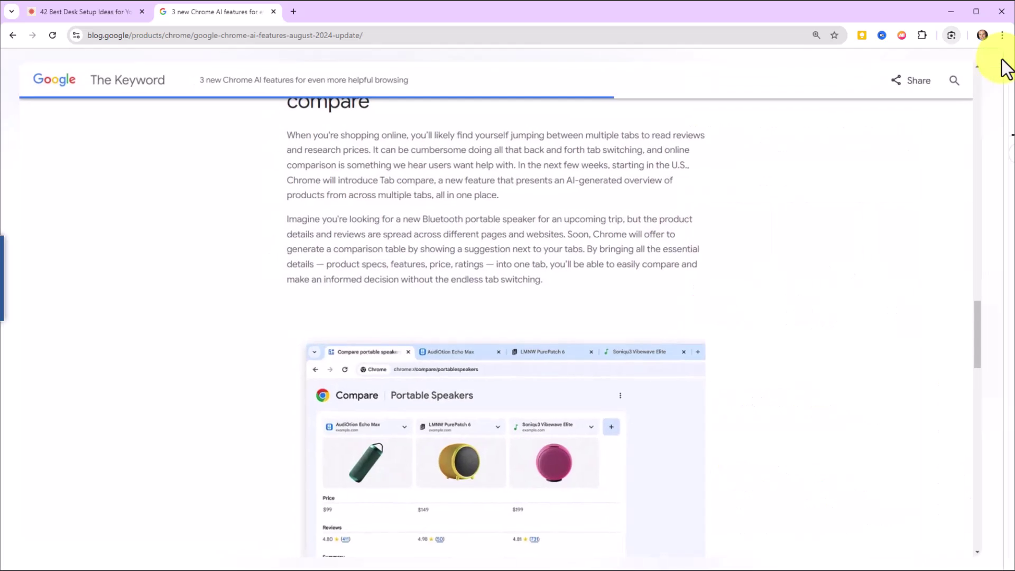
{"action": "scroll", "coordinate": [816, 293], "scroll_direction": "down", "scroll_amount": 2}
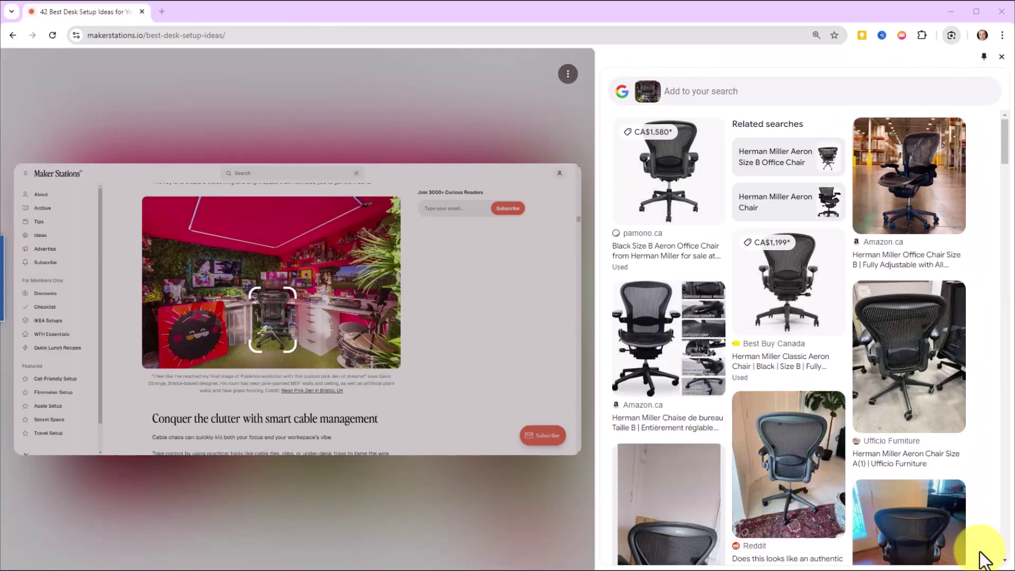